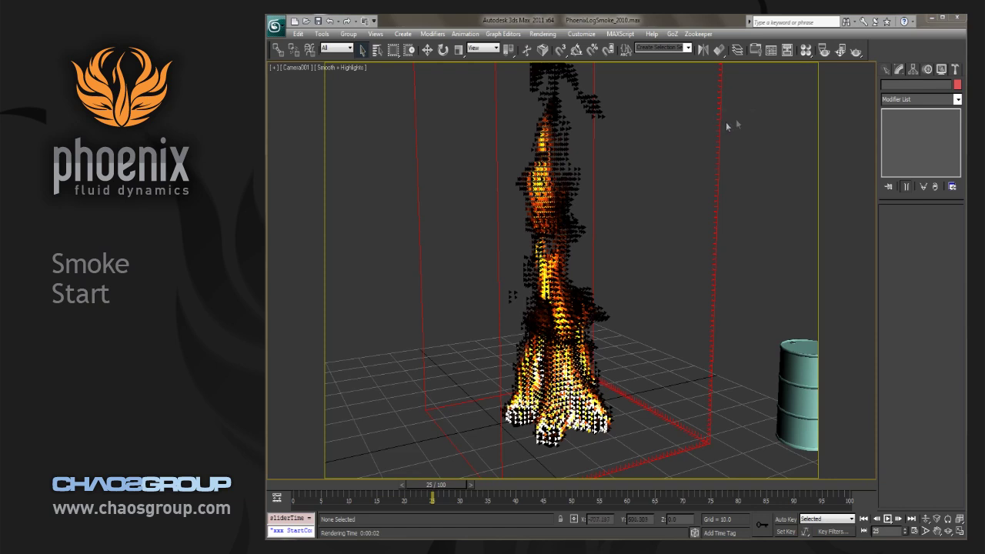
Step: Render the camera view, then select the PhoenixFD001 grid and scroll to Colors and transparency
click(854, 52)
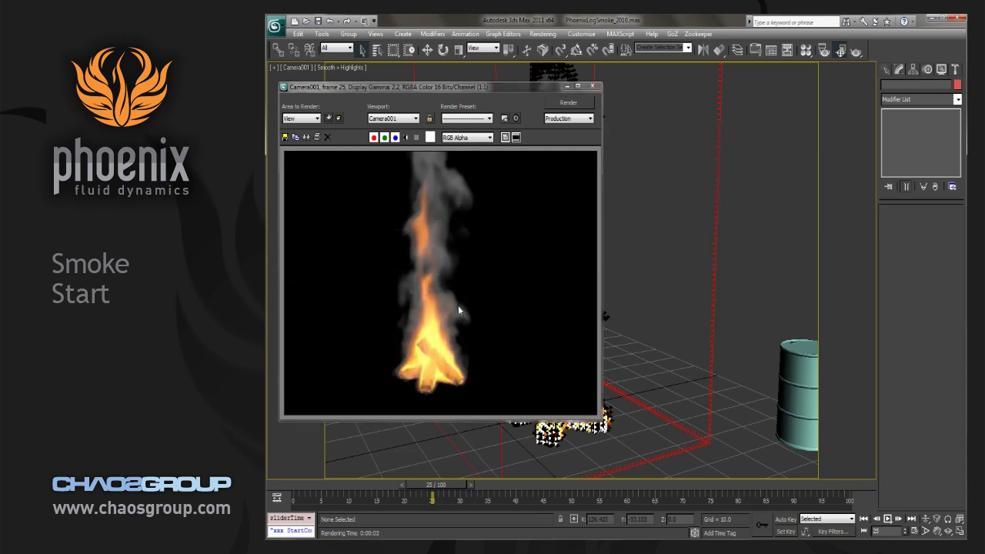
click(709, 238)
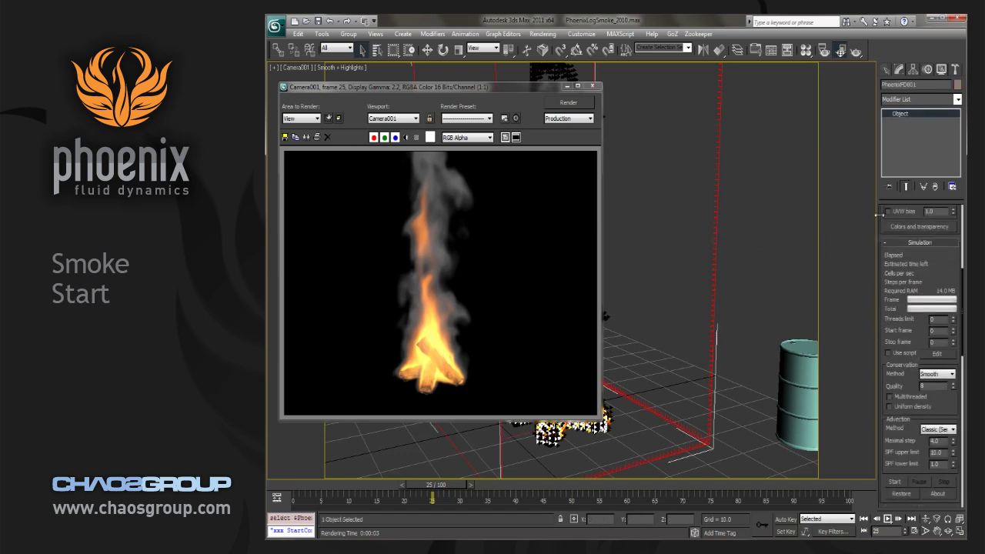
drag(879, 216, 891, 428)
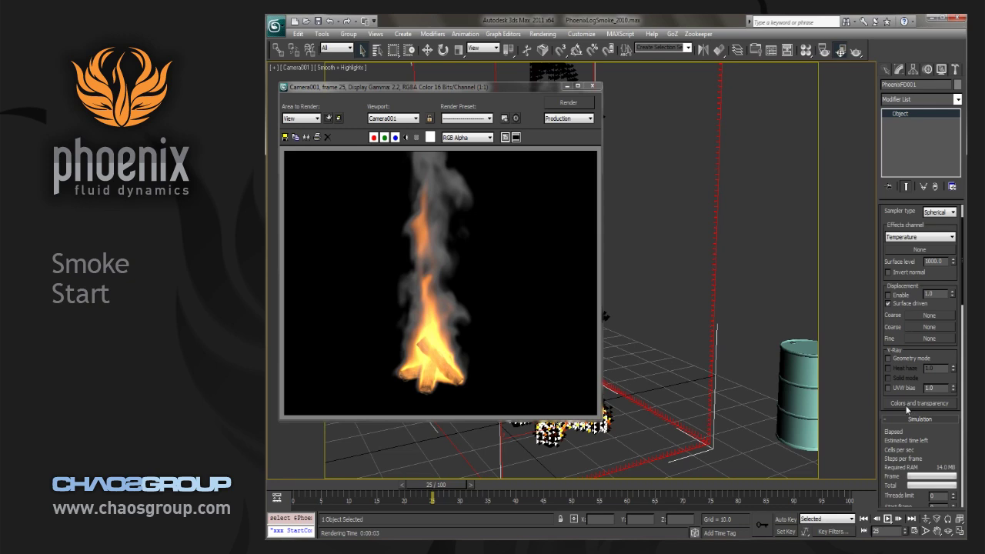
Step: Place the Phoenix render parameters beside the render and expand Diffuse color, briefly checking Emission
click(907, 405)
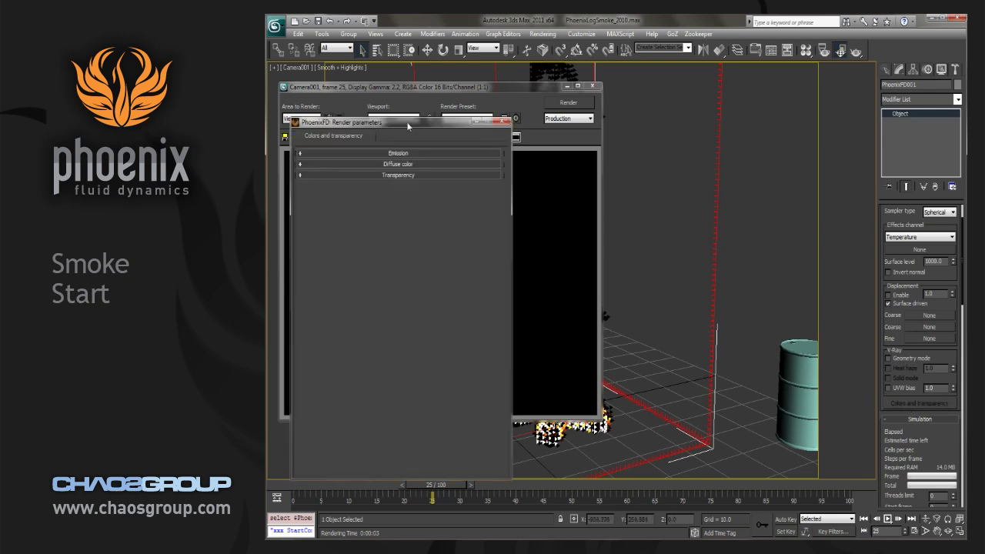
drag(407, 121, 724, 93)
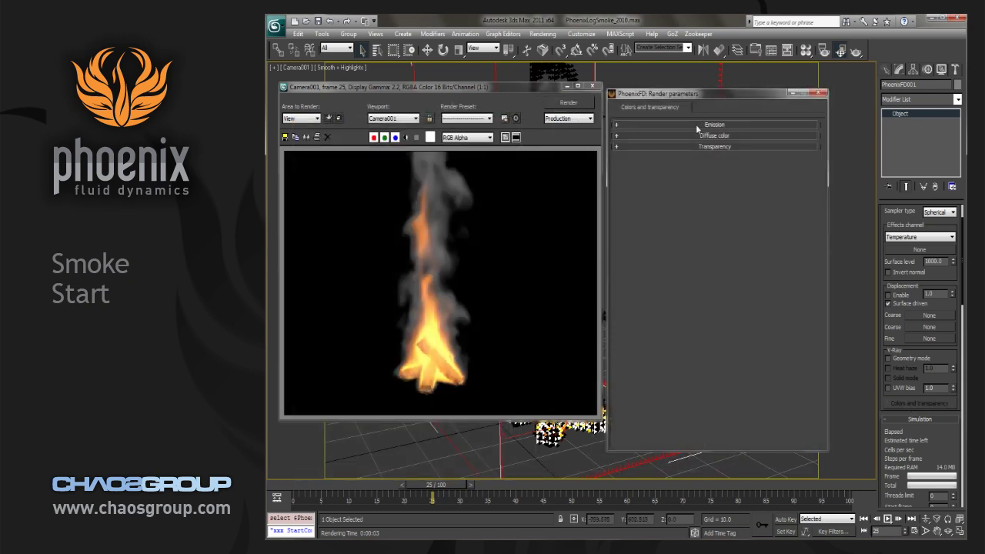
click(693, 135)
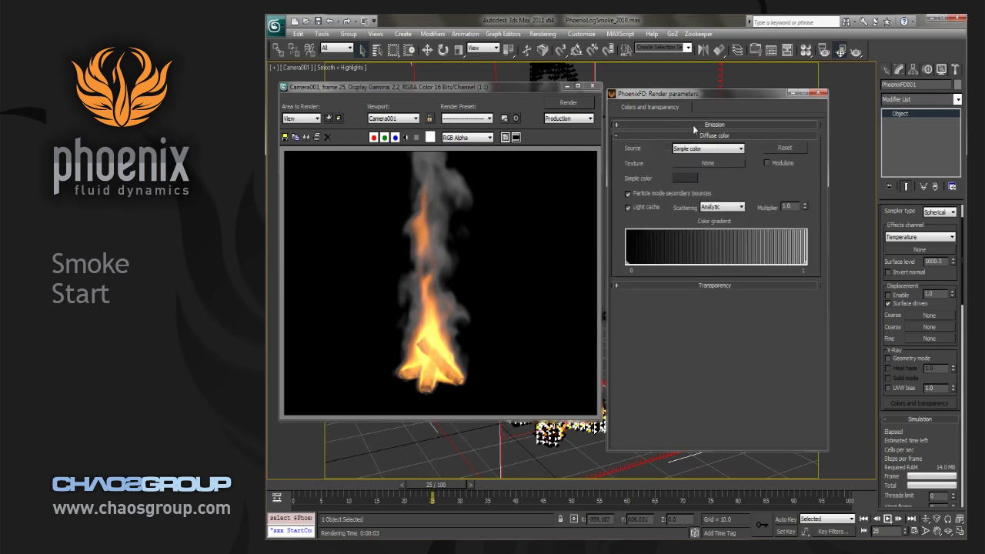
click(693, 124)
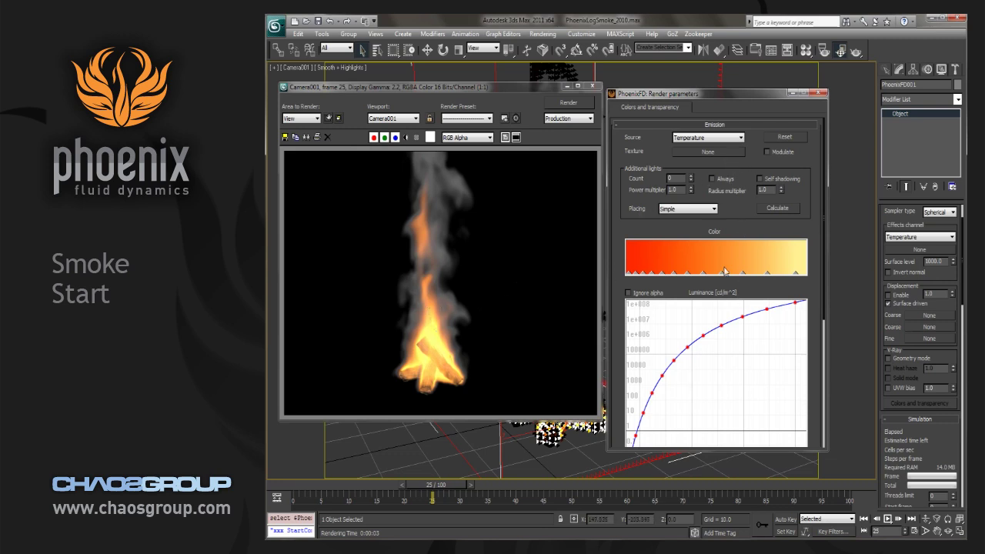
click(729, 127)
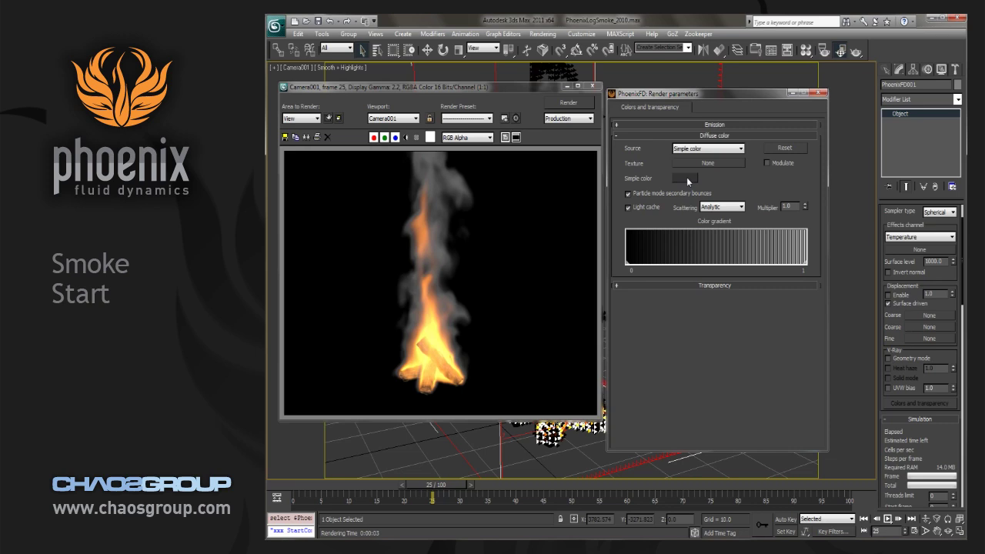
Step: Set the smoke's simple diffuse colour to blue and re-render
click(687, 182)
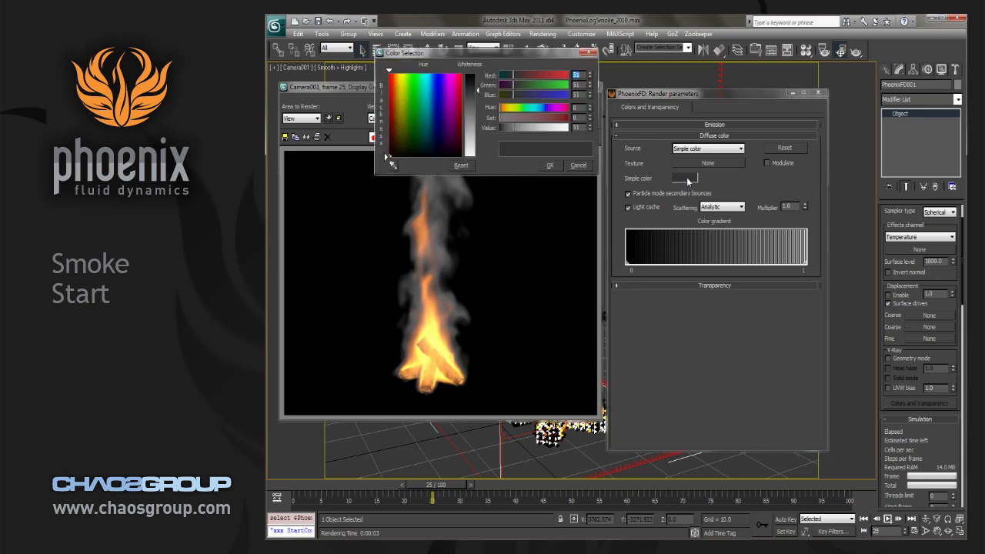
click(440, 93)
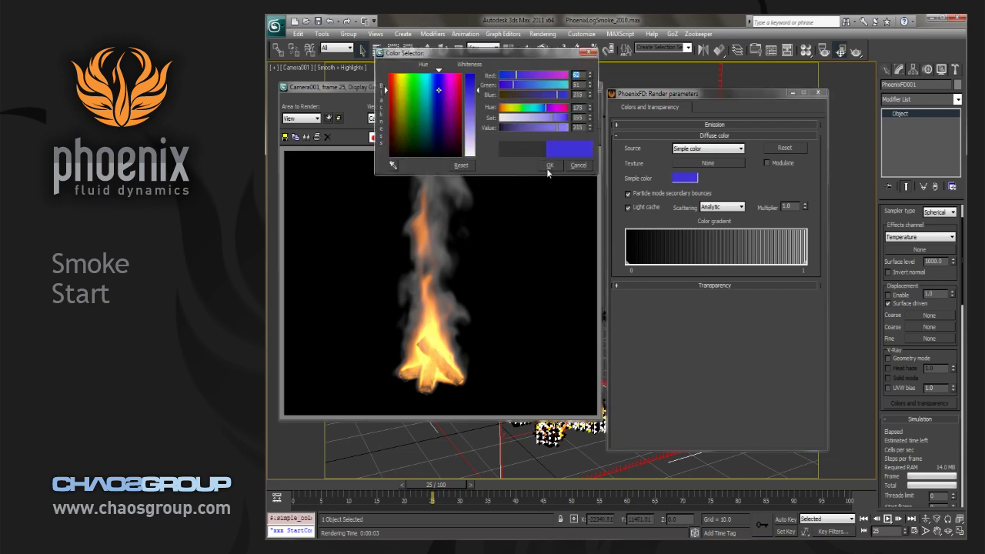
click(548, 166)
click(570, 106)
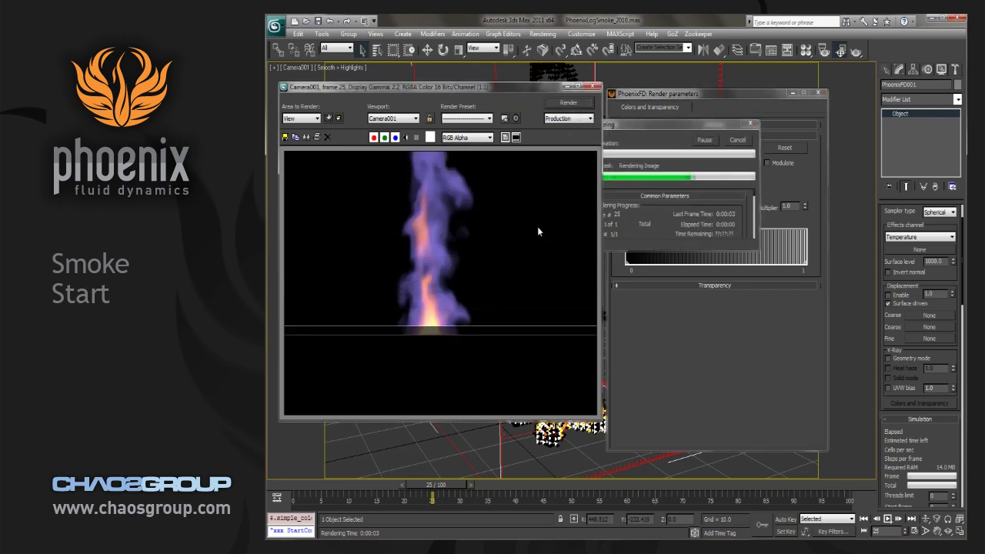
Step: Change the smoke colour to a dark grey and re-render
click(685, 178)
drag(437, 140, 441, 147)
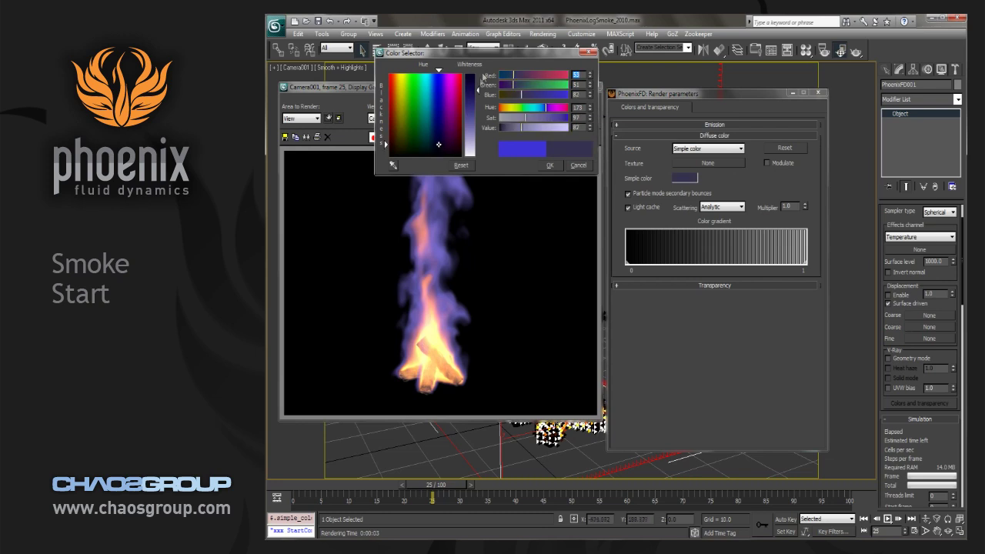
drag(478, 89, 479, 80)
click(550, 165)
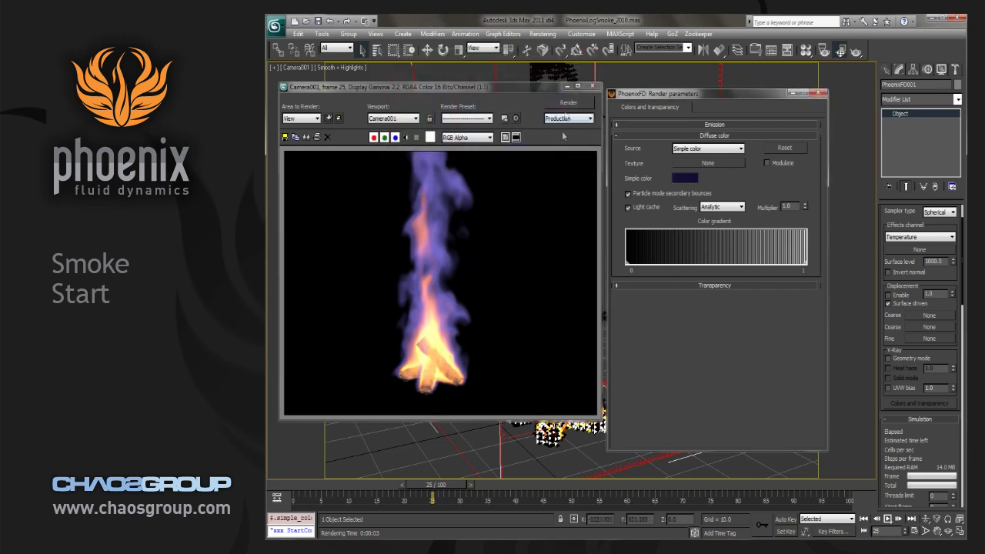
click(568, 102)
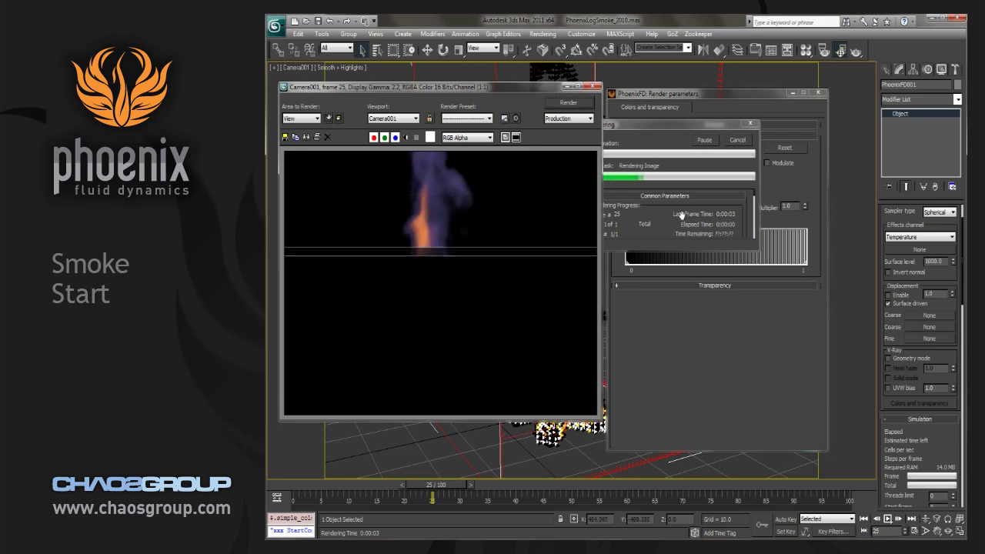
Step: Set the smoke colour to white and re-render frame 25
click(685, 178)
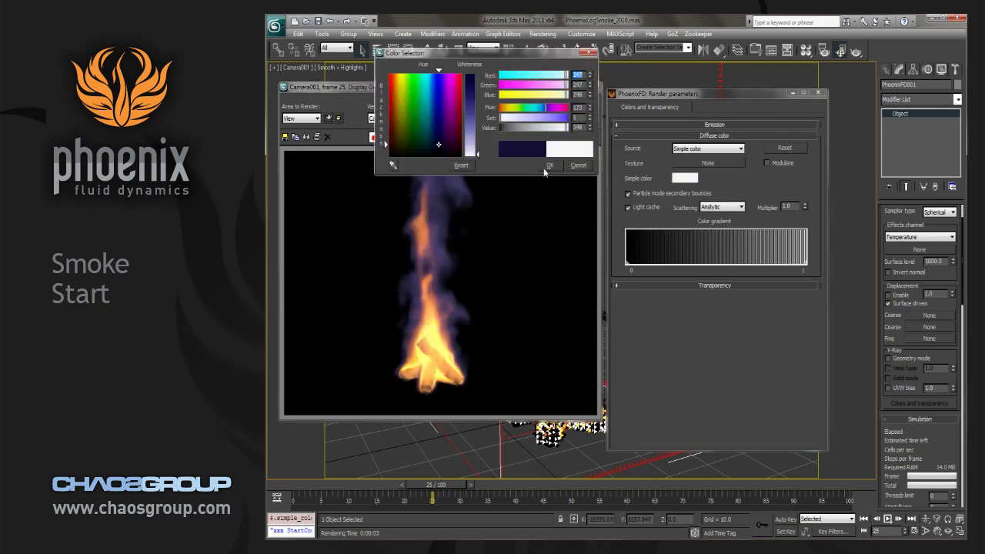
click(550, 166)
click(566, 104)
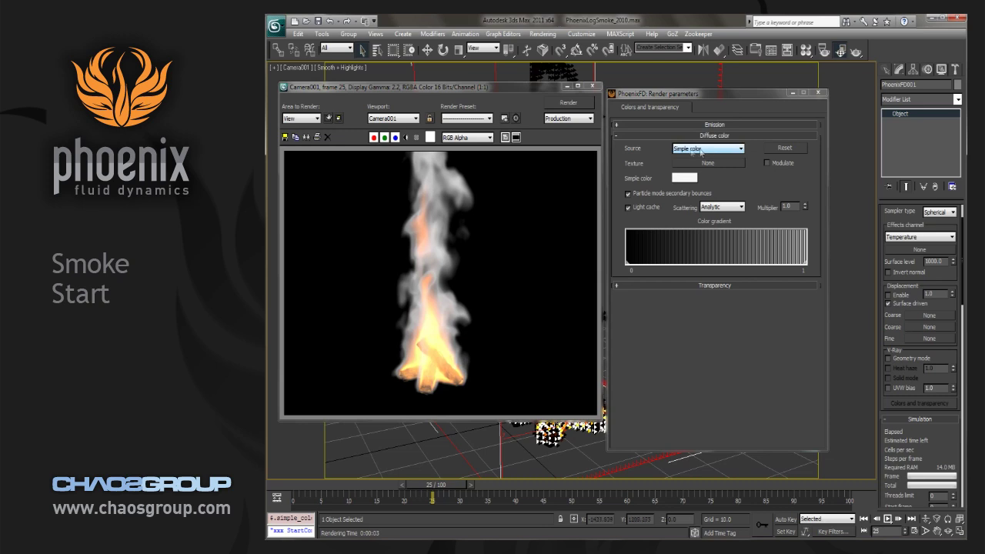
Step: Switch the diffuse colour Source to Temperature and inspect the 0–4000 gradient's options menu
click(705, 149)
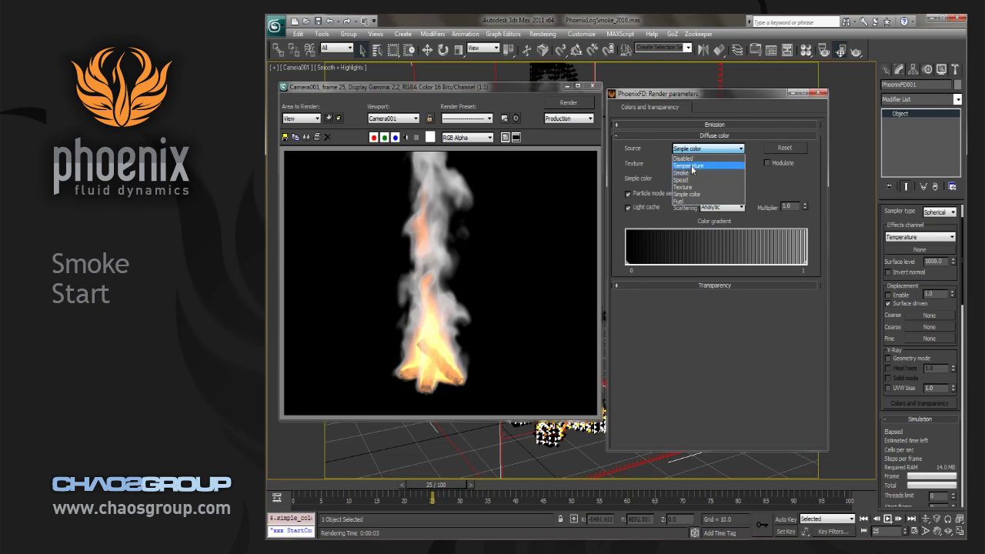
click(691, 166)
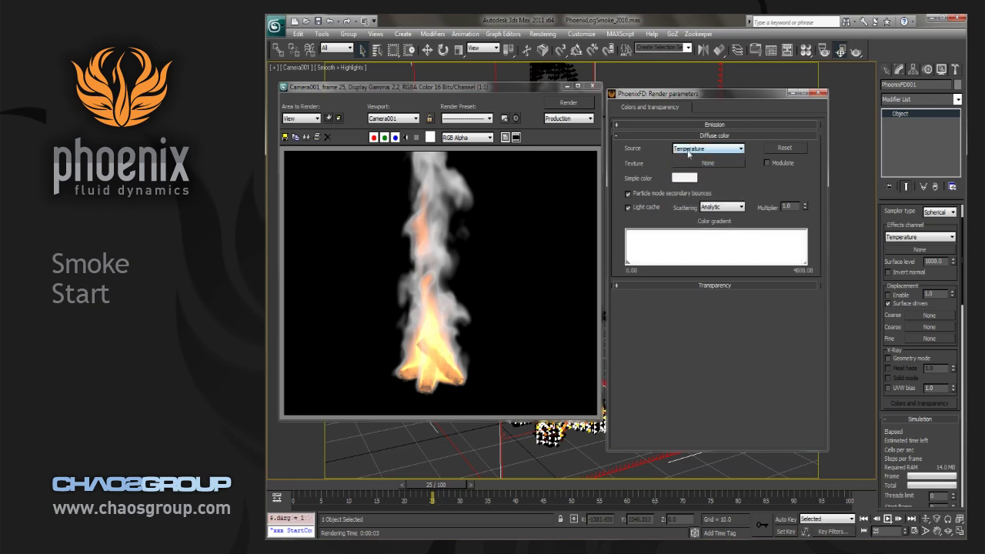
click(688, 151)
click(688, 154)
right_click(732, 255)
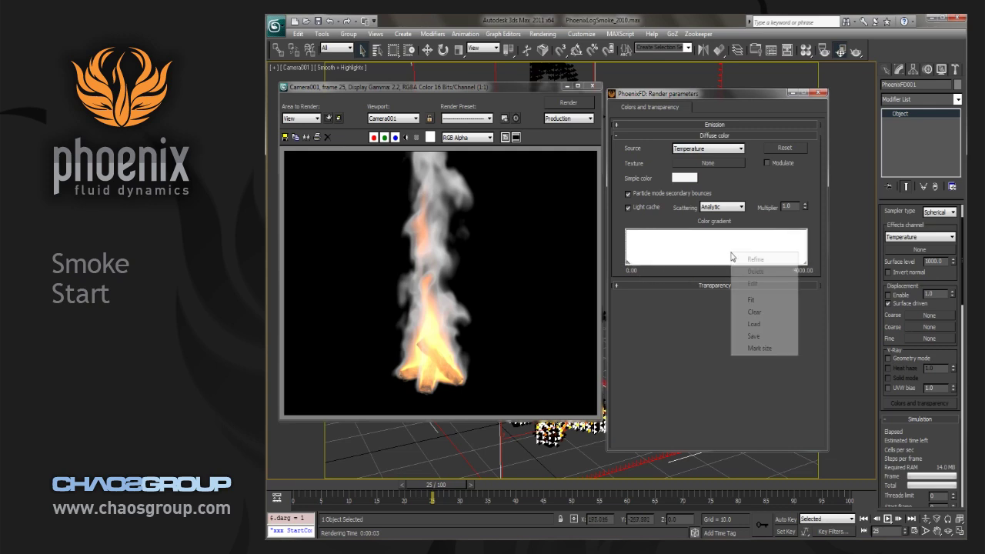
click(733, 259)
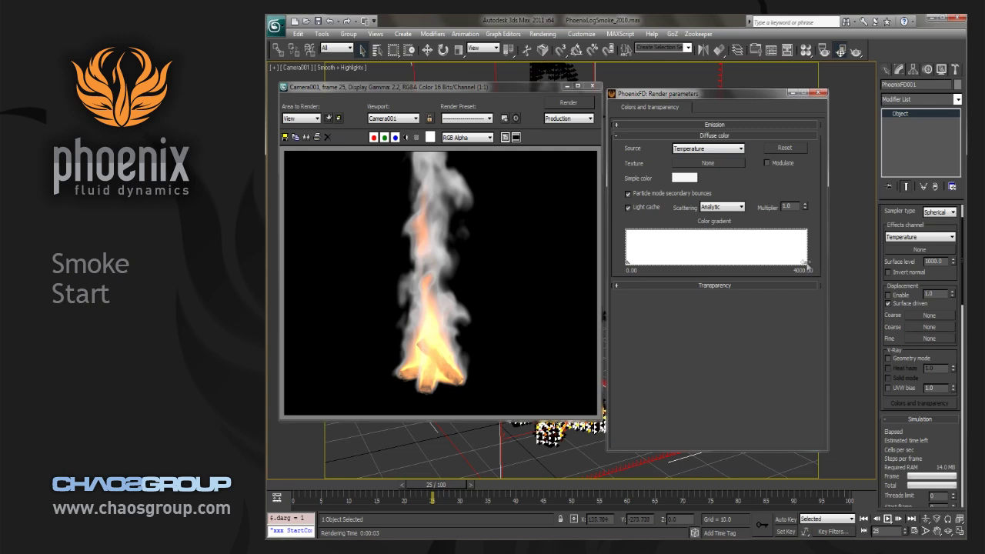
Step: Move a gradient colour stop and set its exact position to 1000
mouse_move(807, 263)
mouse_down()
mouse_move(668, 263)
mouse_move(751, 262)
mouse_move(738, 264)
mouse_up()
right_click(737, 264)
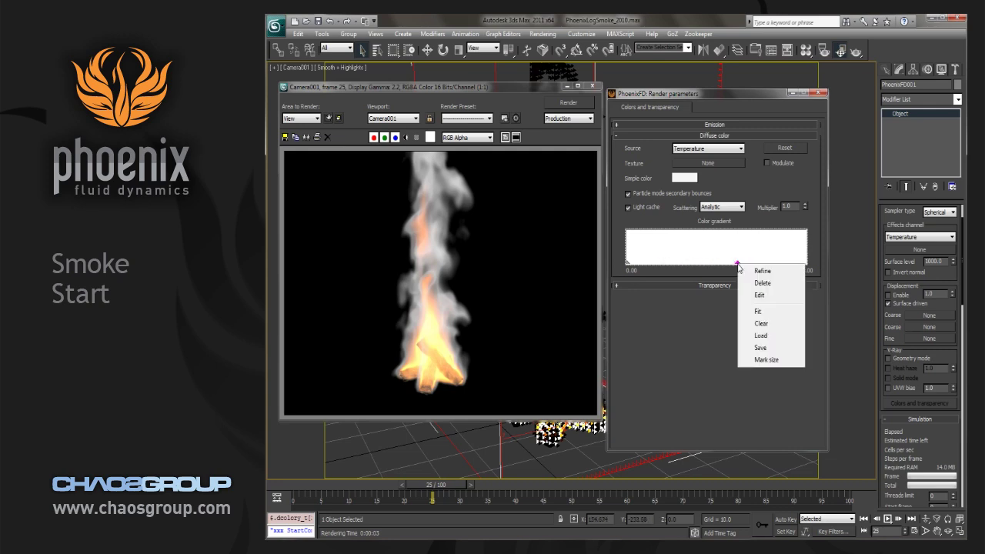
click(759, 295)
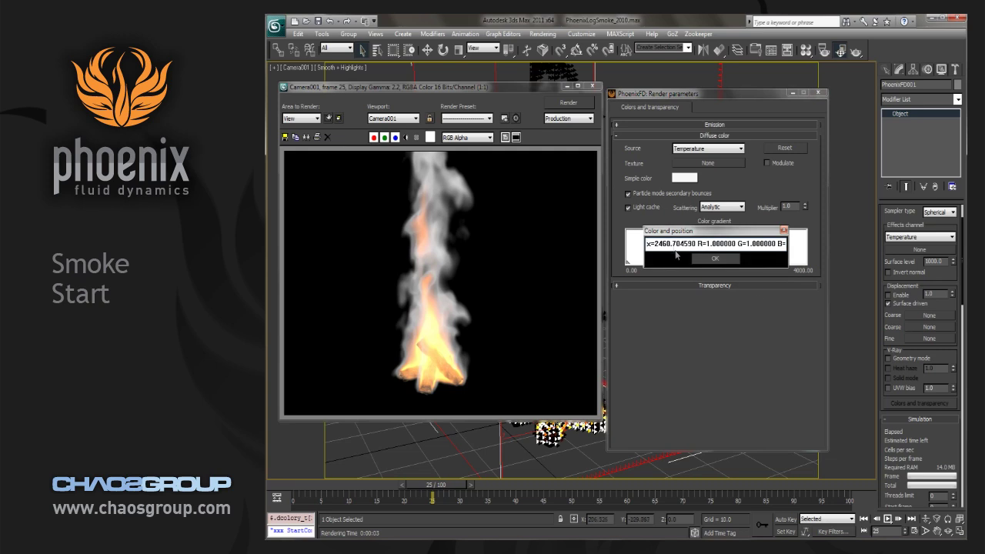
drag(653, 243, 696, 244)
text(1000)
key(Return)
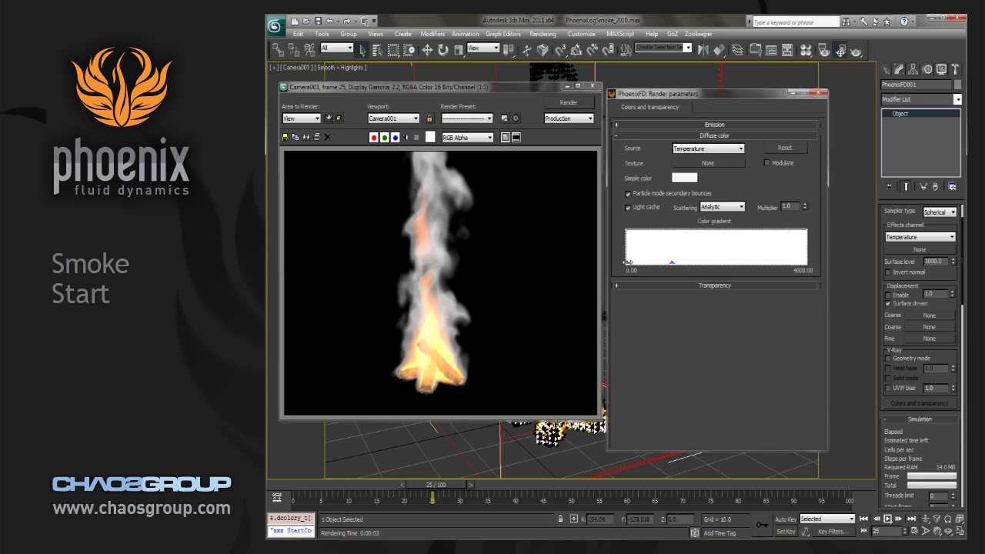
Step: Colour the gradient stop at 1000 blue and re-render the frame
double_click(672, 263)
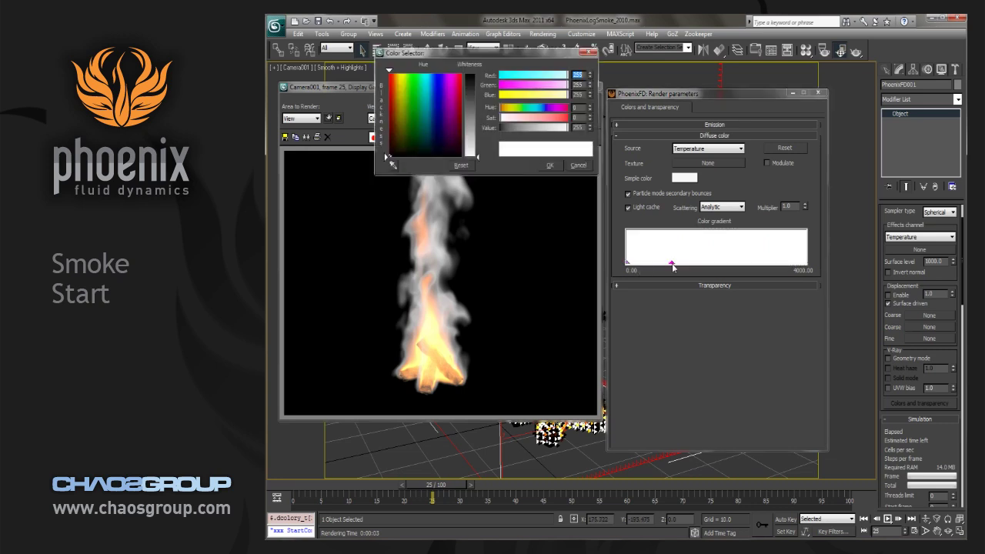
click(435, 78)
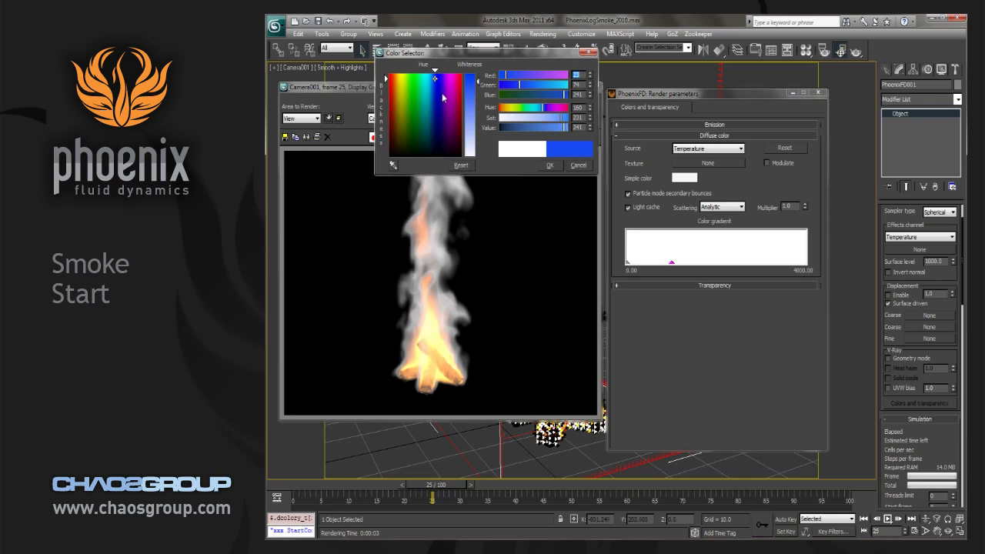
click(549, 166)
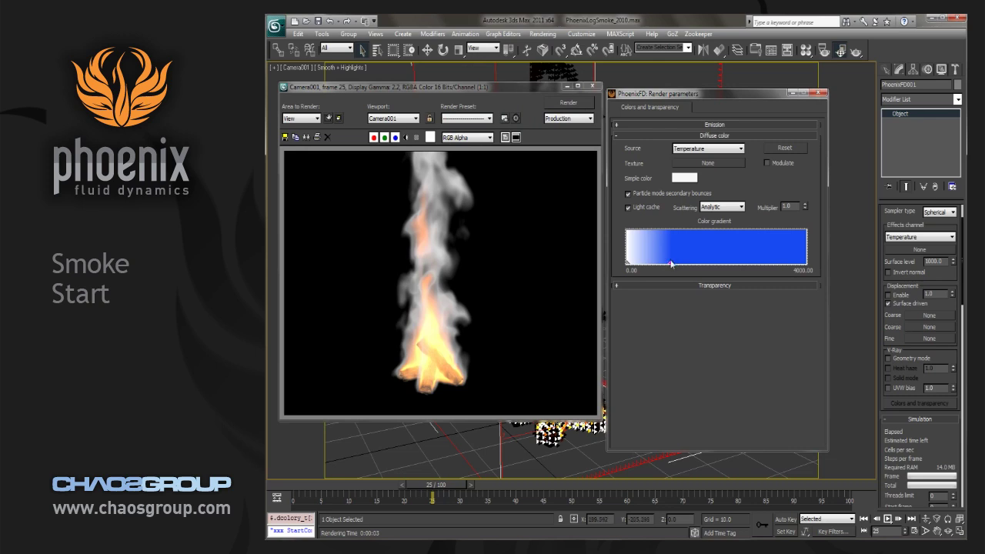
click(575, 104)
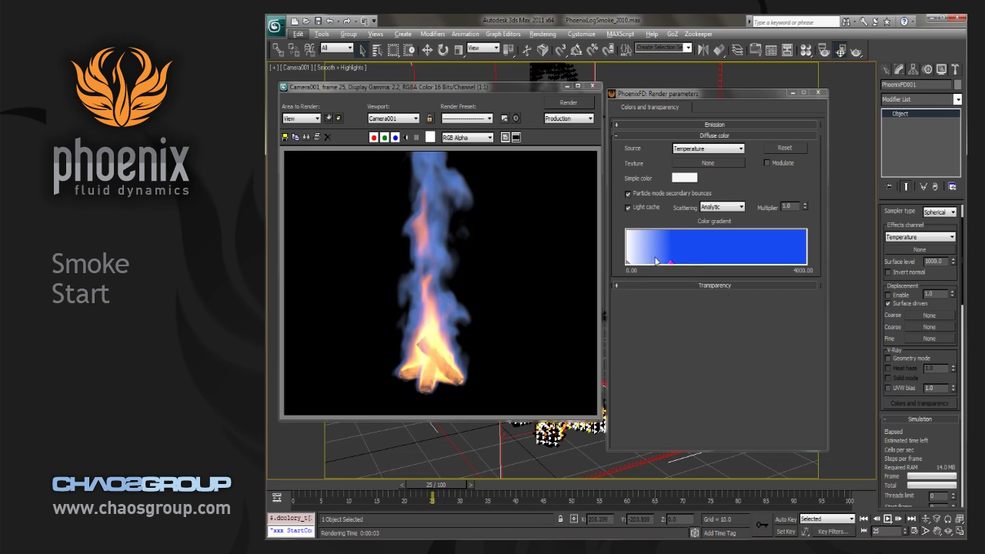
Step: Darken the stop at 1000 to a slate blue
double_click(671, 262)
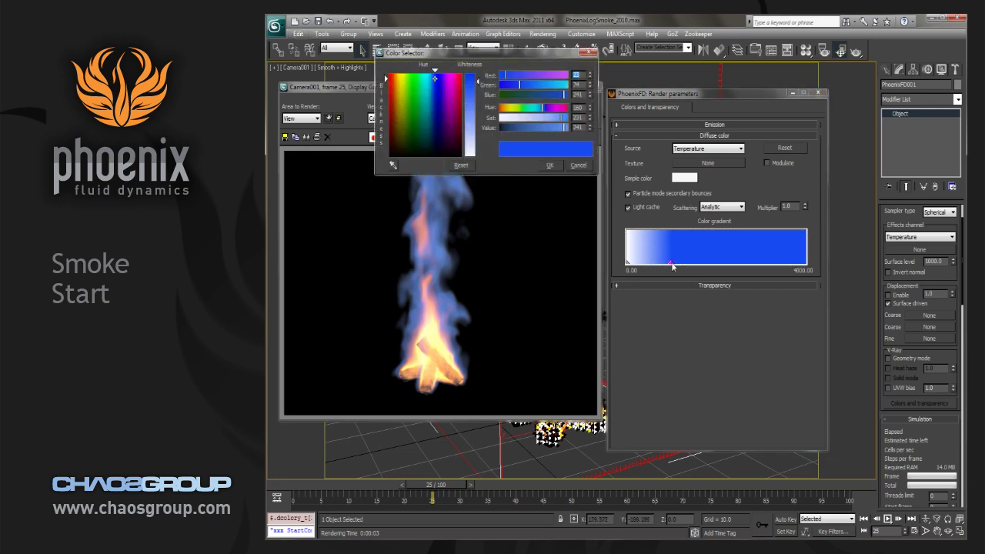
mouse_move(454, 122)
mouse_down()
mouse_move(435, 112)
mouse_move(429, 145)
mouse_up()
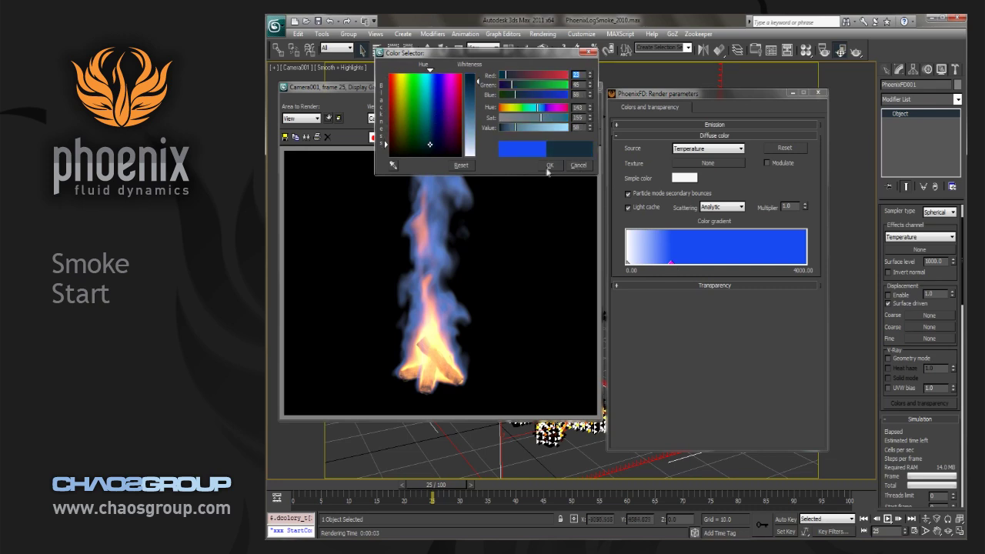
click(548, 166)
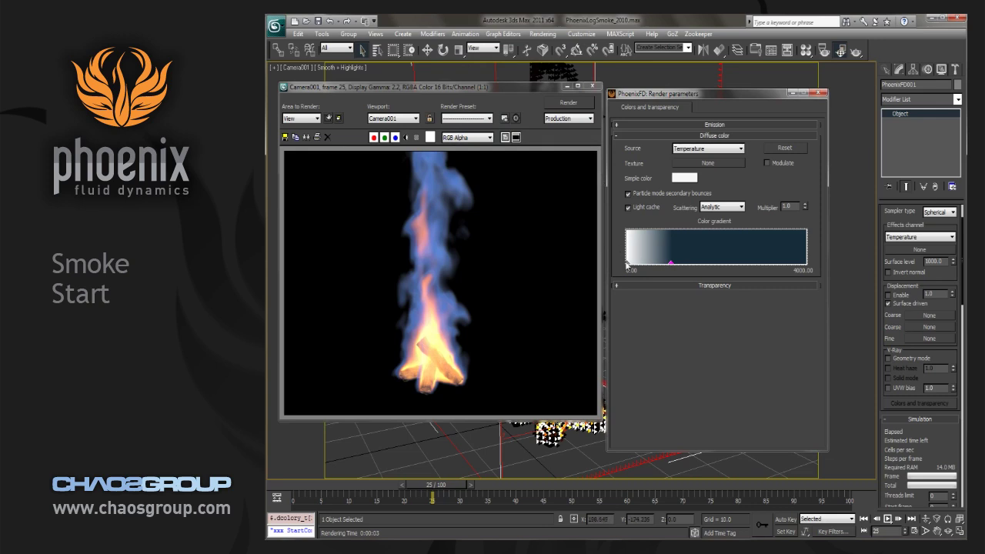
Step: Turn the gradient's start stop from white to grey and re-render the frame
double_click(625, 263)
drag(473, 99, 473, 116)
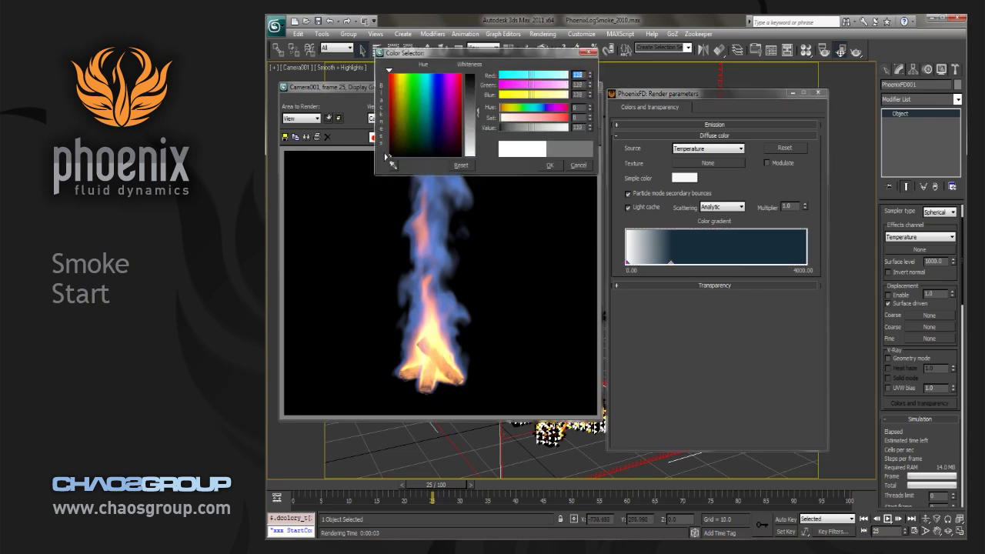
click(549, 166)
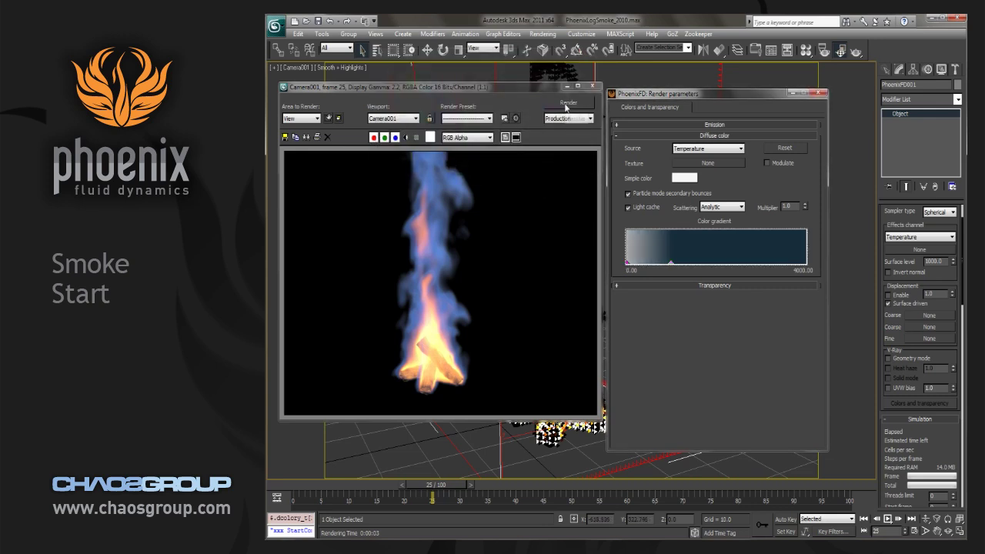
key(shift+q)
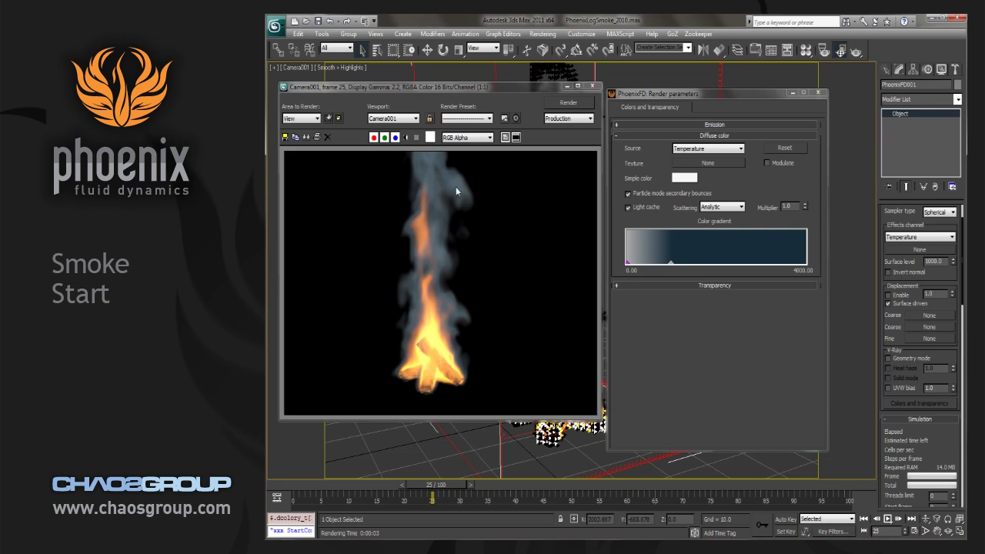
click(708, 149)
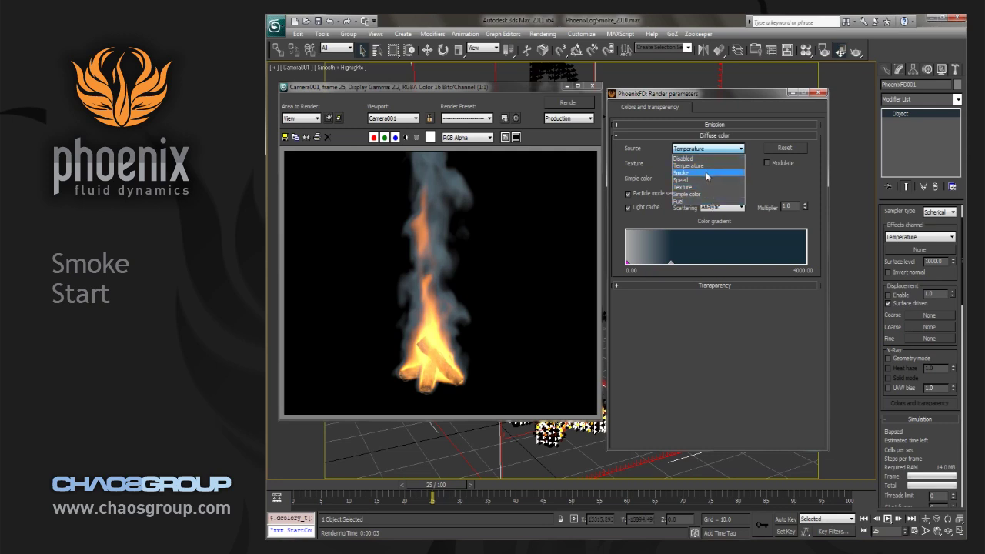
Step: Switch the Source to Smoke, make the gradient's 1.00 end purple, and re-render
click(704, 174)
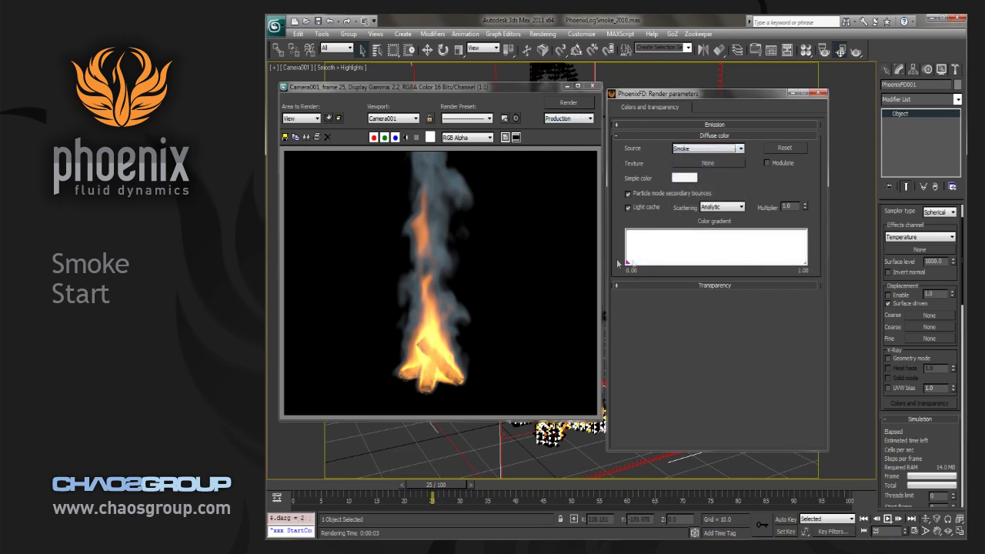
double_click(805, 263)
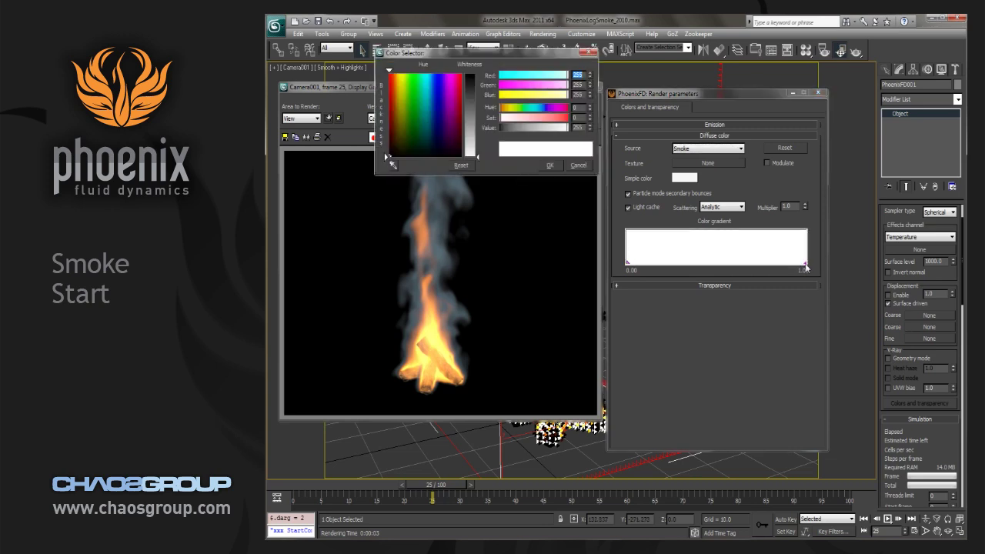
drag(473, 116, 443, 74)
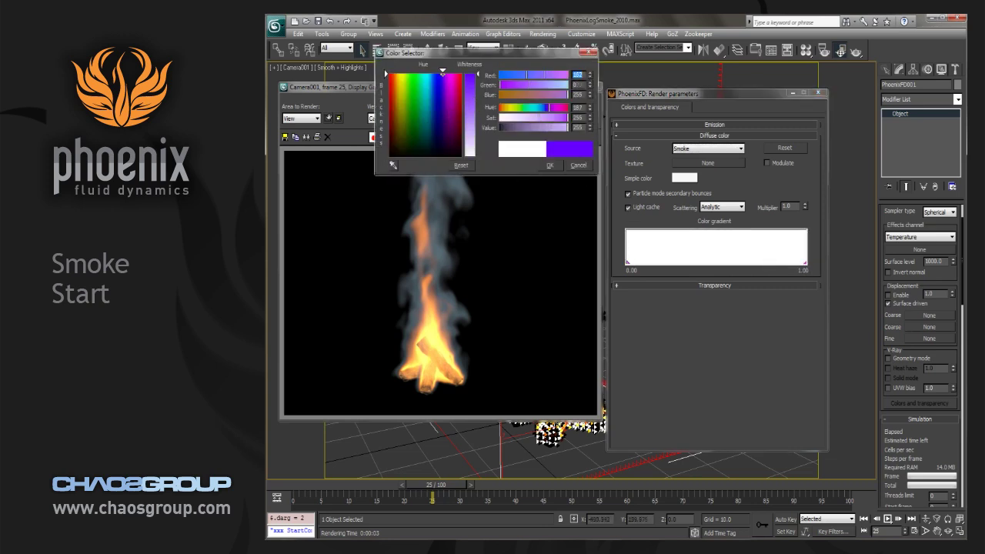
click(549, 166)
click(565, 104)
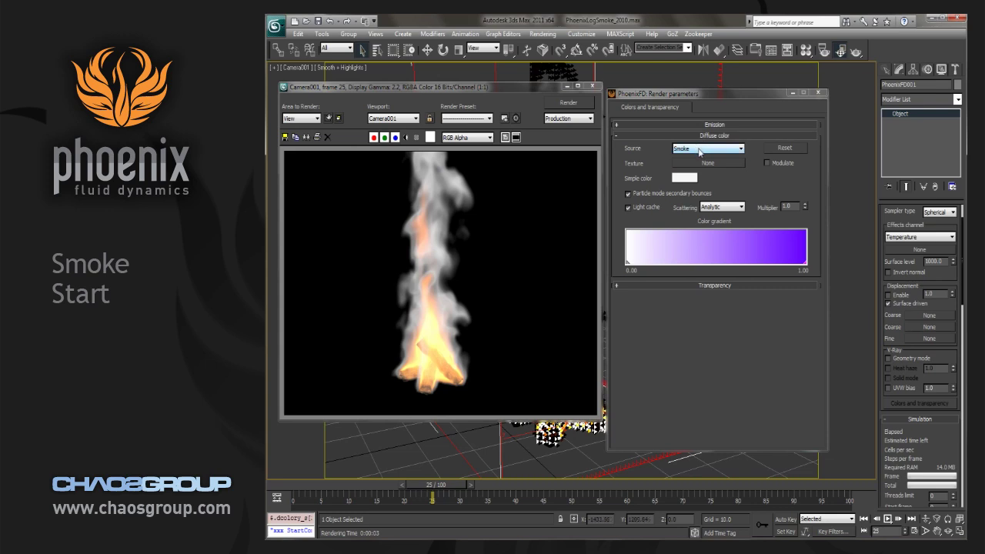
Step: Close the render parameters and go to the grid's Output section, toggling UVW output on and off
click(819, 94)
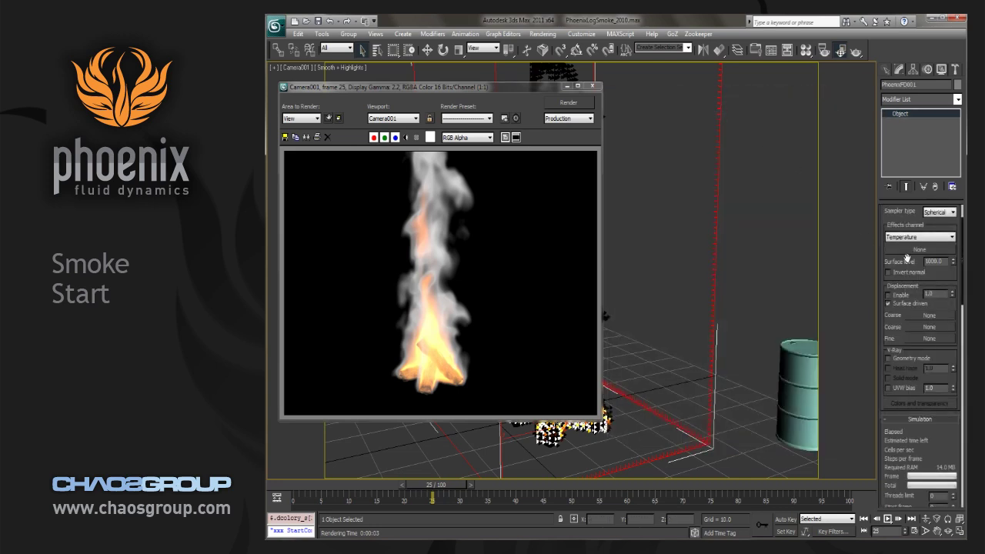
right_click(907, 260)
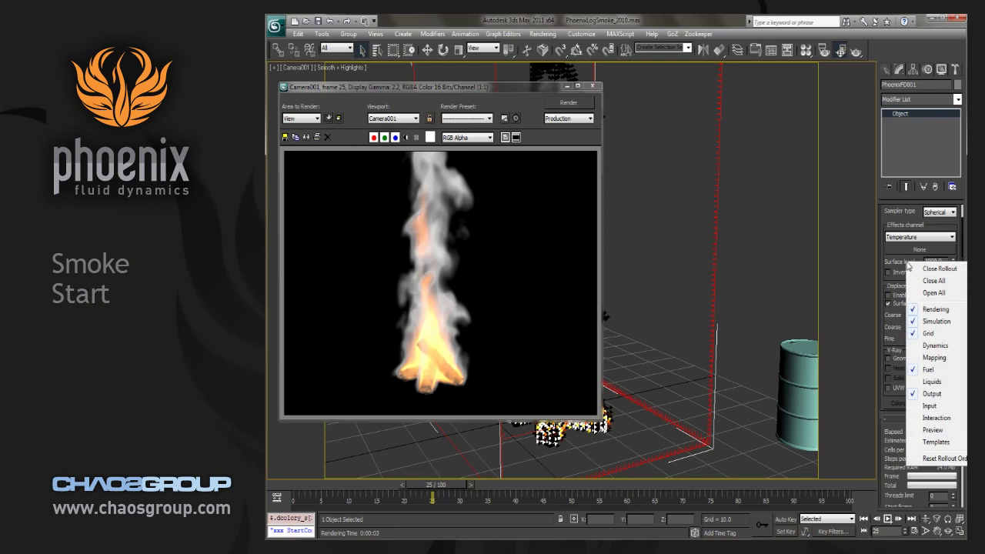
click(932, 394)
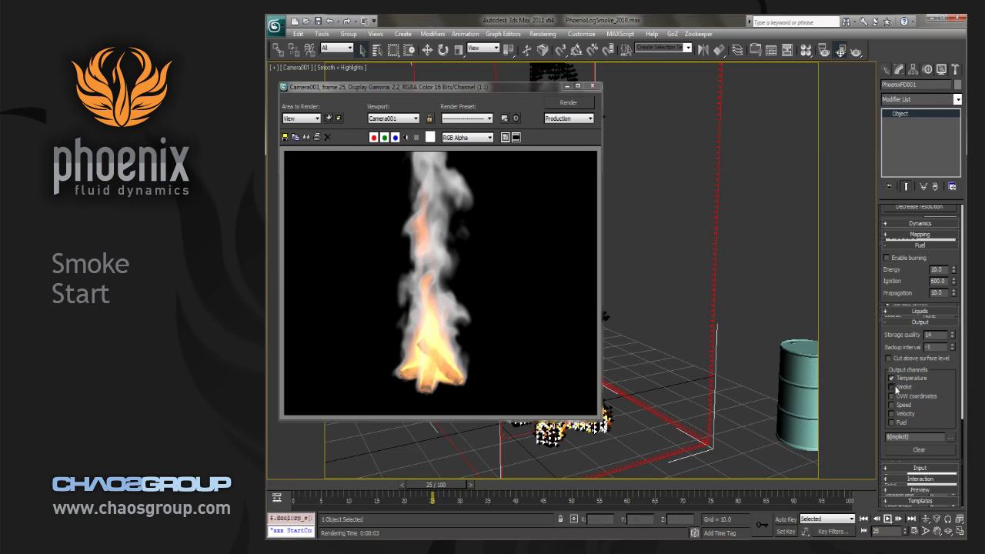
click(905, 397)
click(904, 397)
Step: Select PhoenixSource001 and set its Smoke emission to 1
click(796, 364)
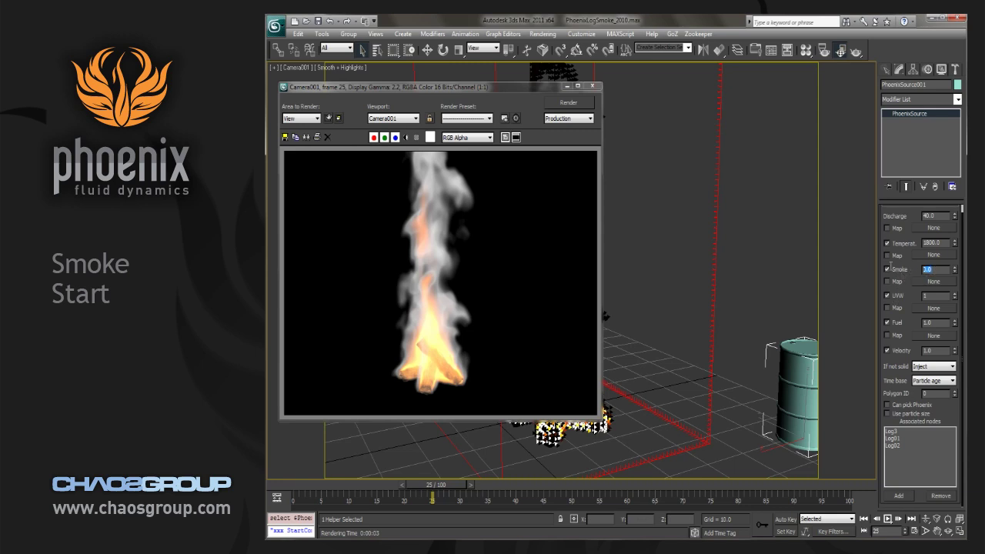
text(1)
key(Return)
Step: Select the Phoenix simulation grid and restart the fire simulation with smoke output
click(711, 324)
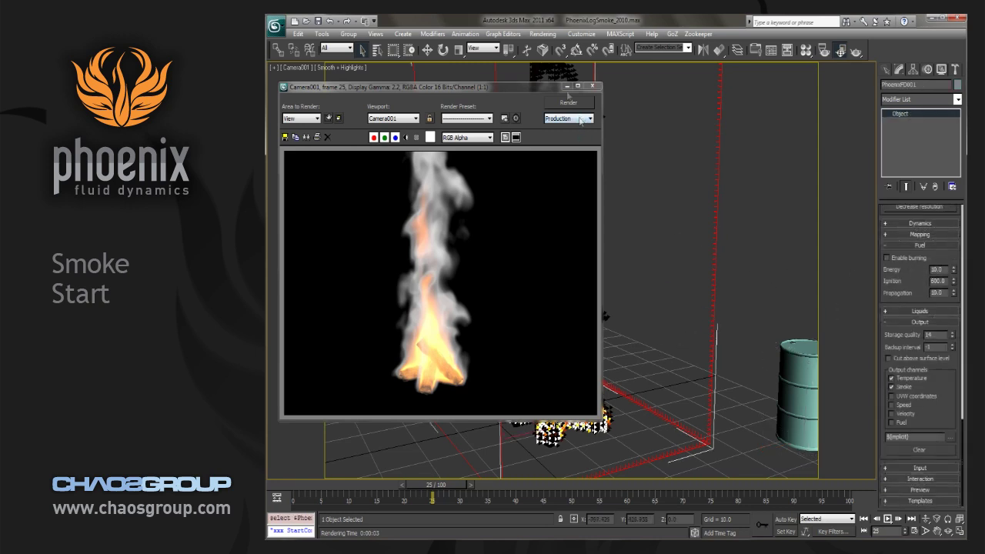
scroll(894, 327, up, 3)
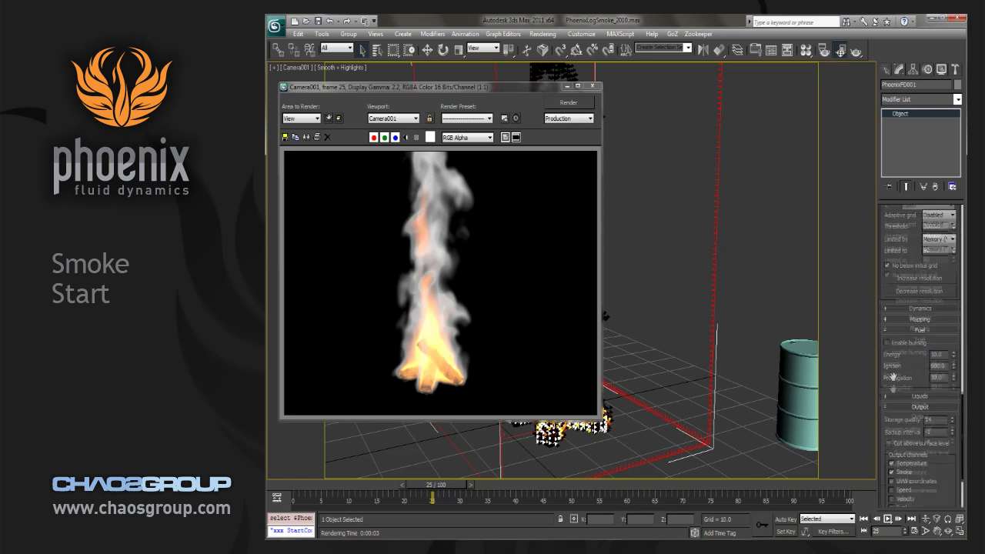
scroll(894, 327, up, 10)
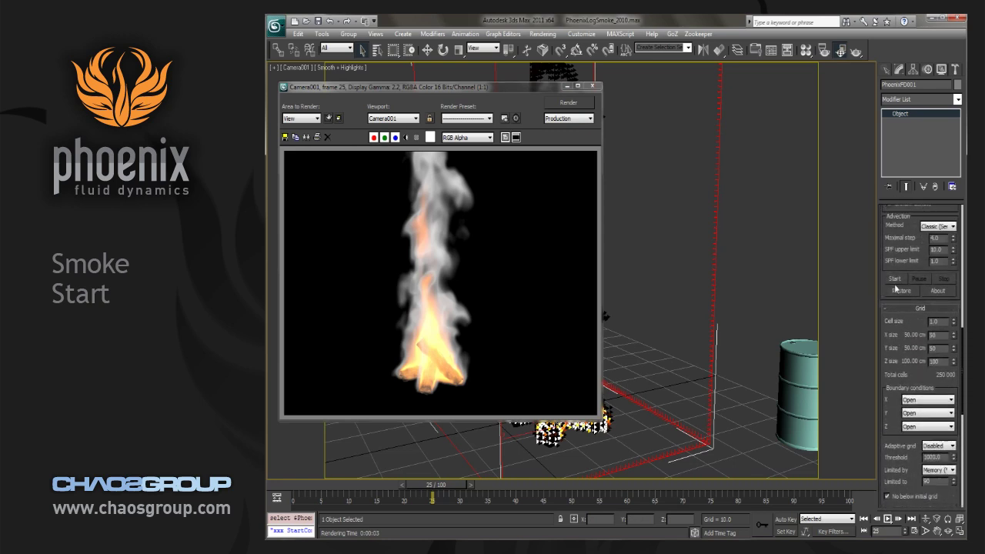
click(894, 280)
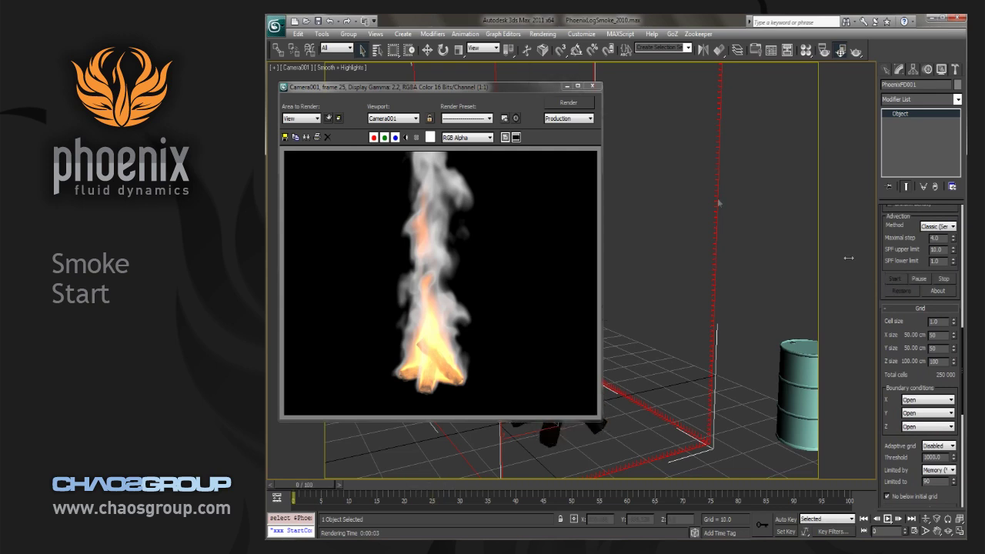
Step: Render frames during the simulation to show the purple-tinted smoke, then stop the simulation
click(567, 86)
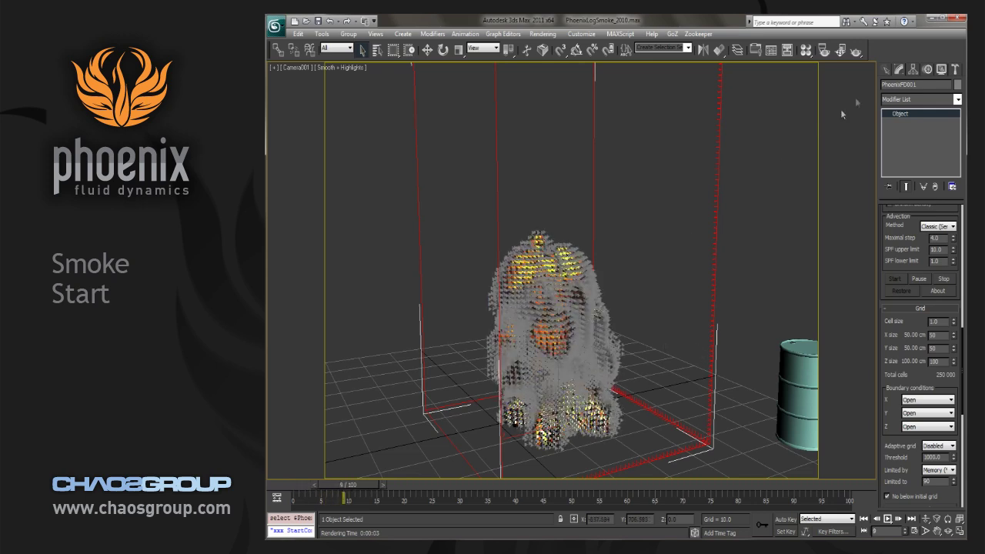
click(856, 52)
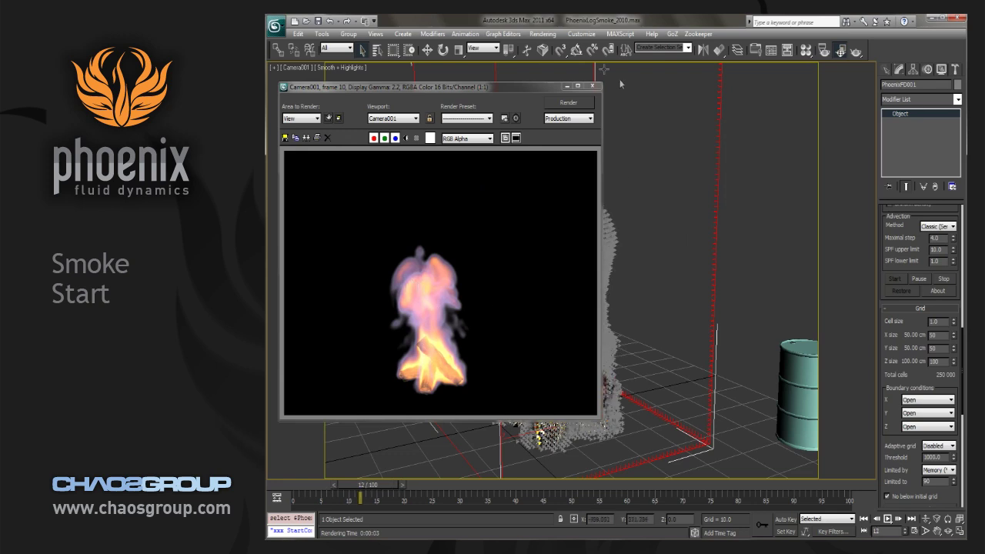
click(568, 102)
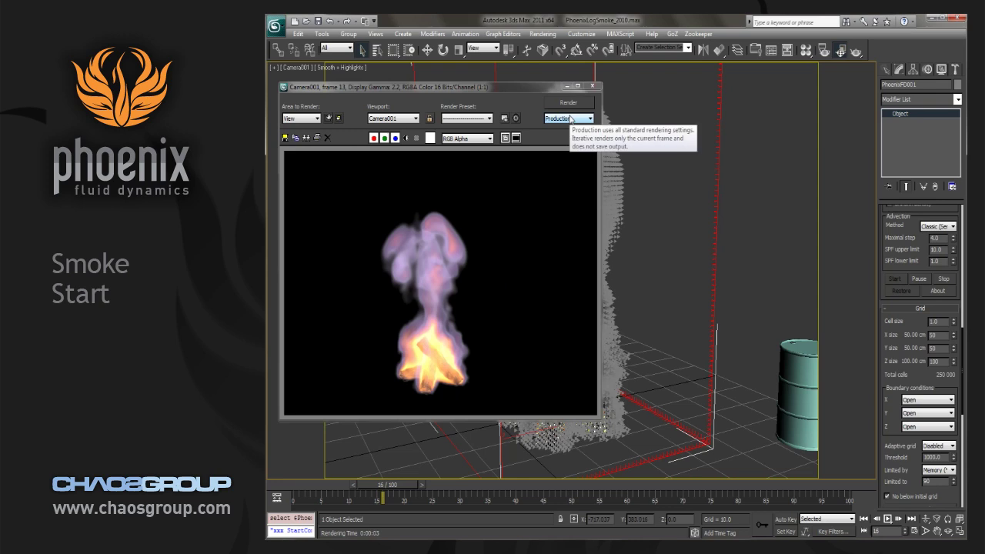
click(945, 280)
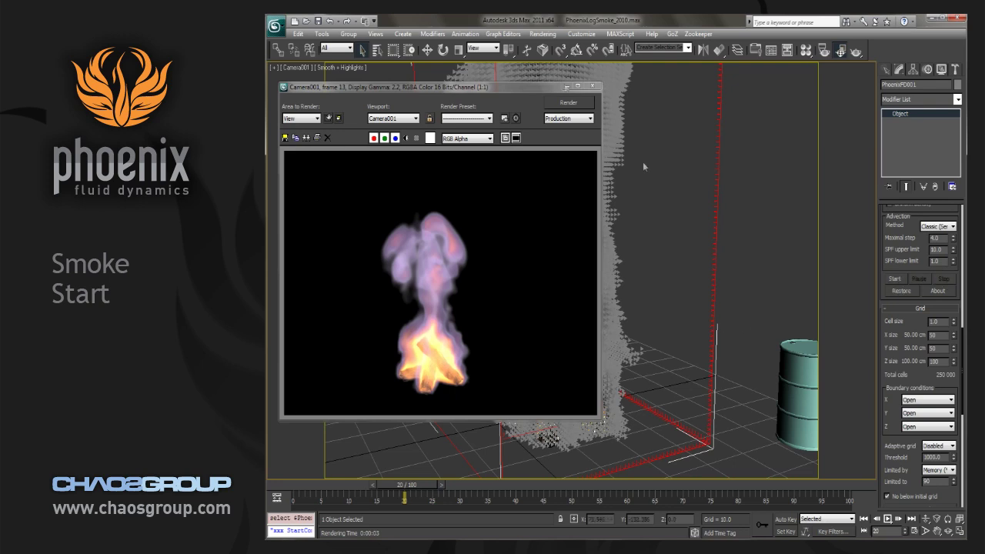
Step: Render frame 20, then change the gradient's 1.00 end colour from violet to dark red
click(568, 103)
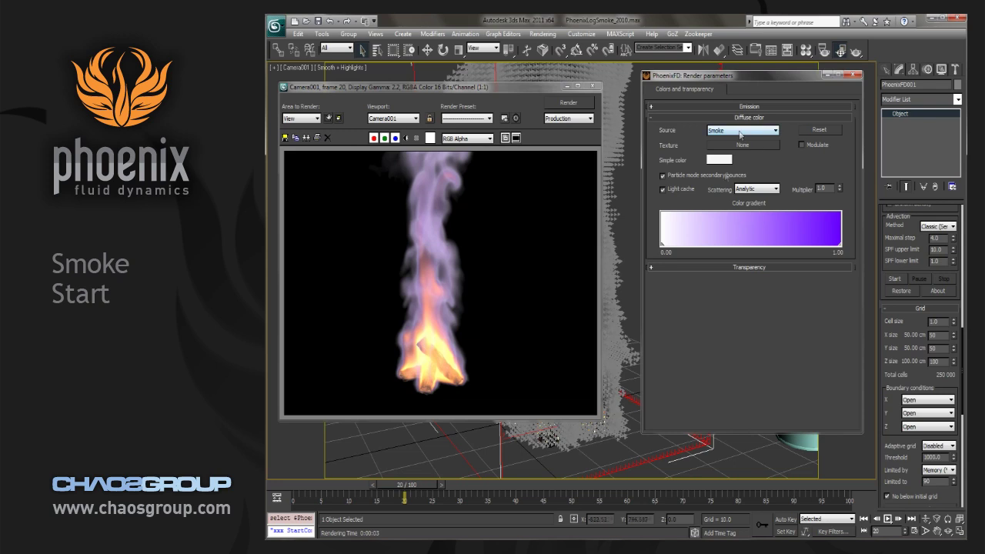
double_click(840, 246)
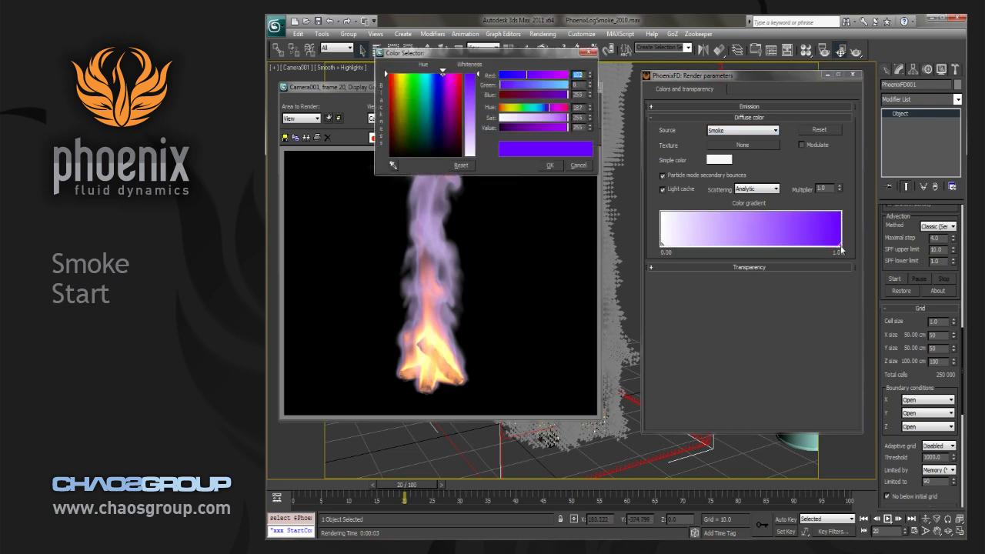
drag(438, 120, 460, 113)
Step: Apply the dark red, make the gradient's 0.00 end green, re-render, then desaturate that green
click(550, 165)
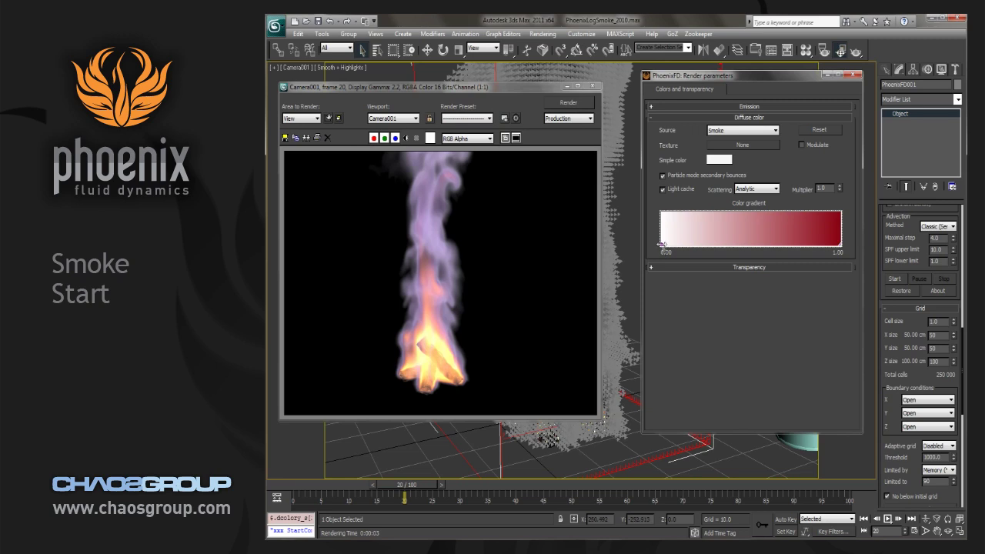
double_click(662, 247)
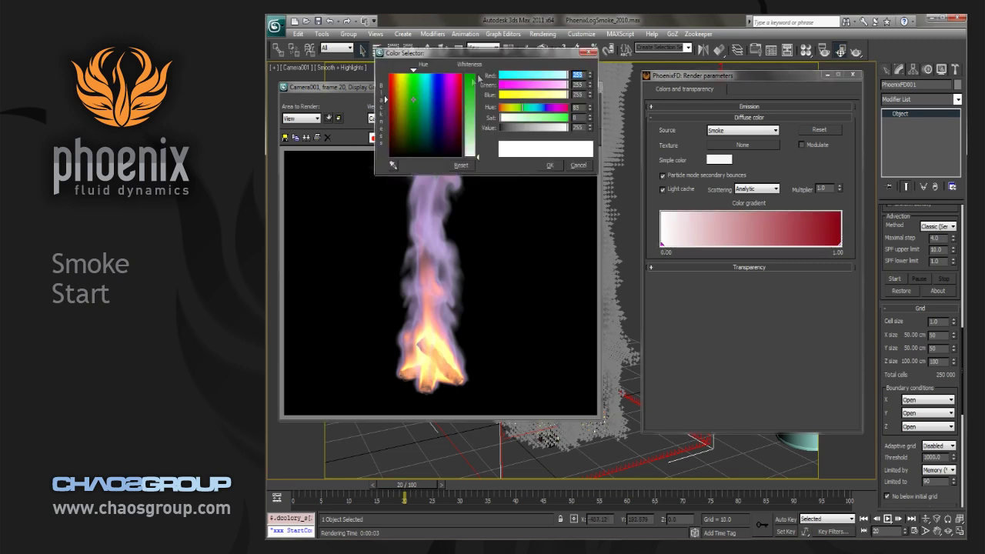
click(413, 100)
click(549, 166)
key(F9)
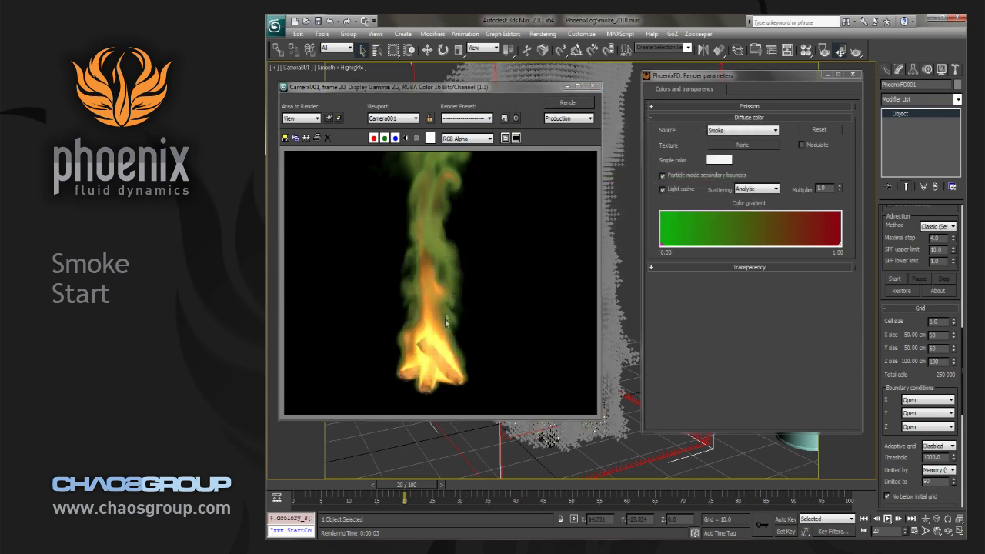
double_click(660, 245)
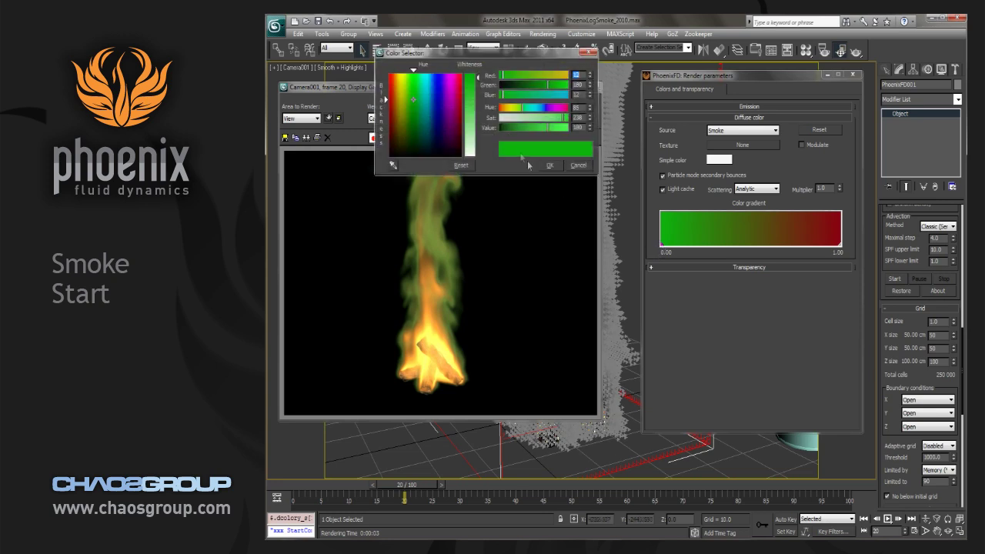
mouse_move(510, 117)
mouse_down()
mouse_move(534, 116)
mouse_move(515, 127)
mouse_up()
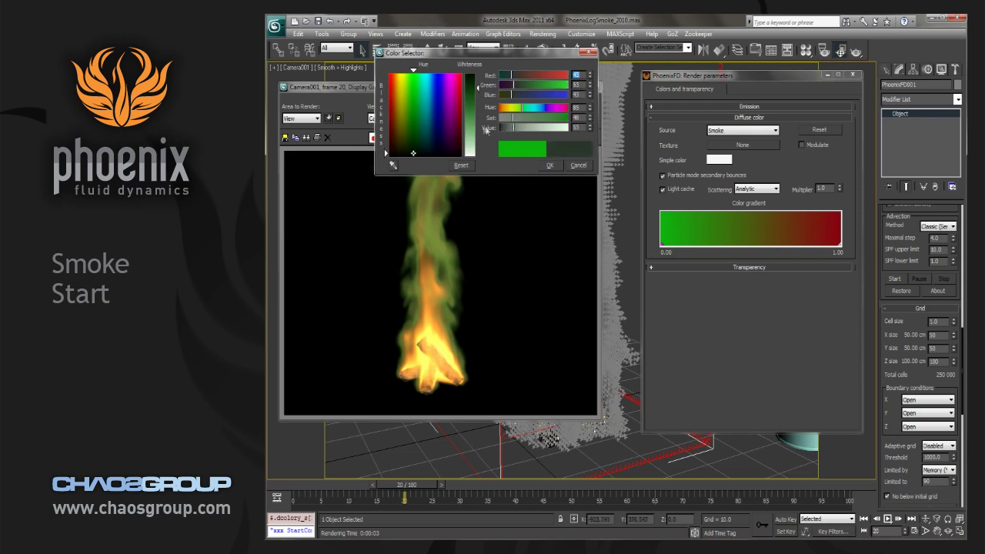
Step: Apply the adjusted 0.00 colour and change the gradient's 1.00 end from dark red to grey
click(556, 167)
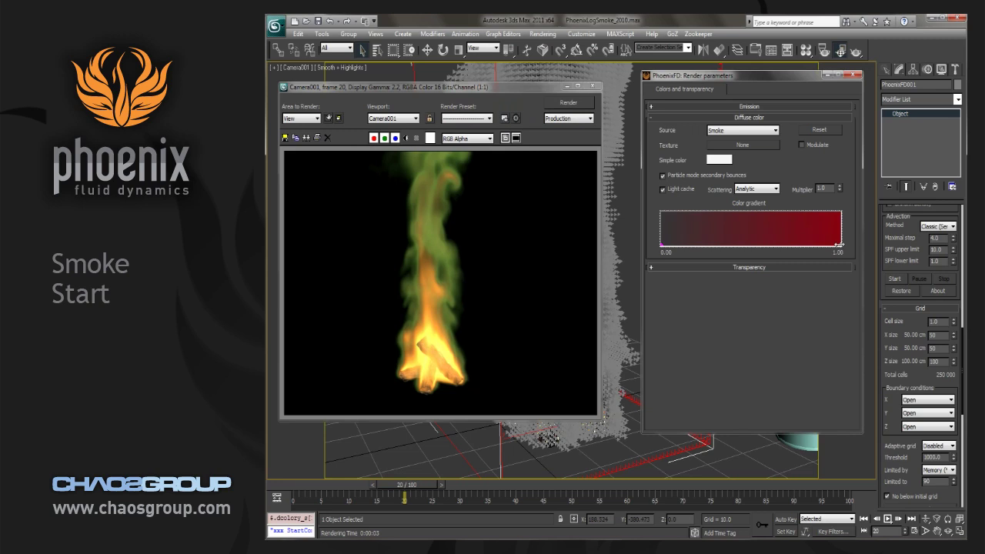
double_click(839, 247)
mouse_move(466, 124)
mouse_down()
mouse_move(468, 137)
mouse_move(547, 127)
mouse_move(501, 118)
mouse_up()
click(549, 165)
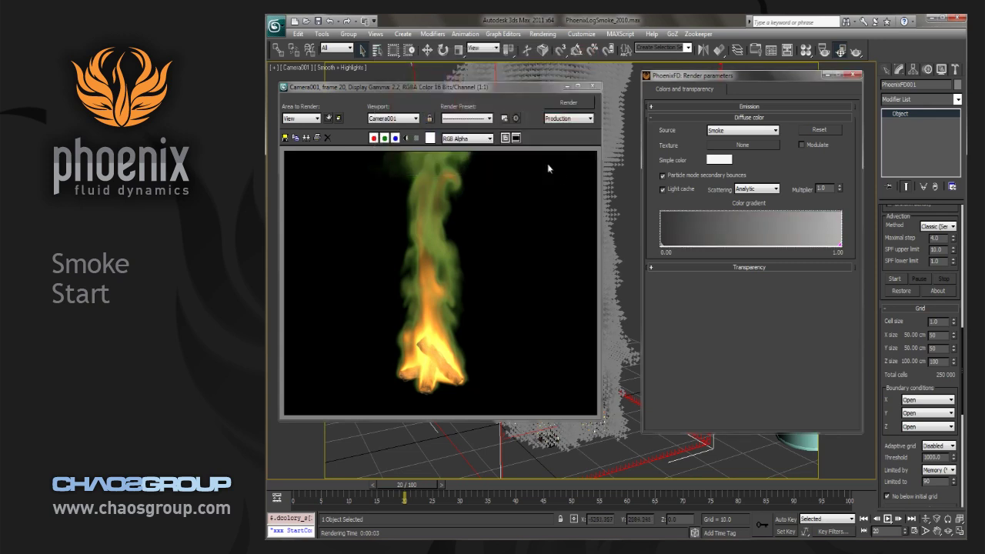
Step: Render the frame with grey smoke, then close the render parameters and rendered frame windows
click(574, 106)
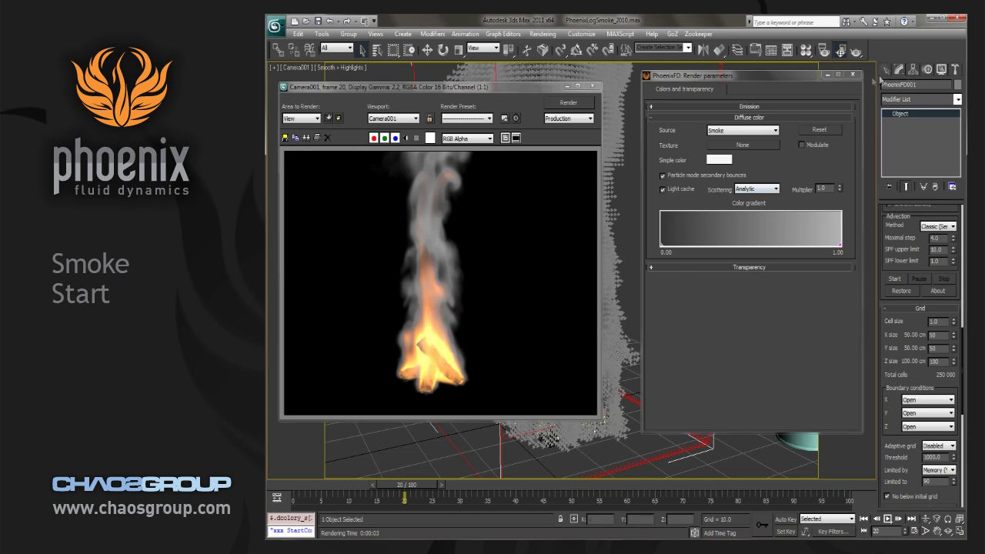
click(849, 75)
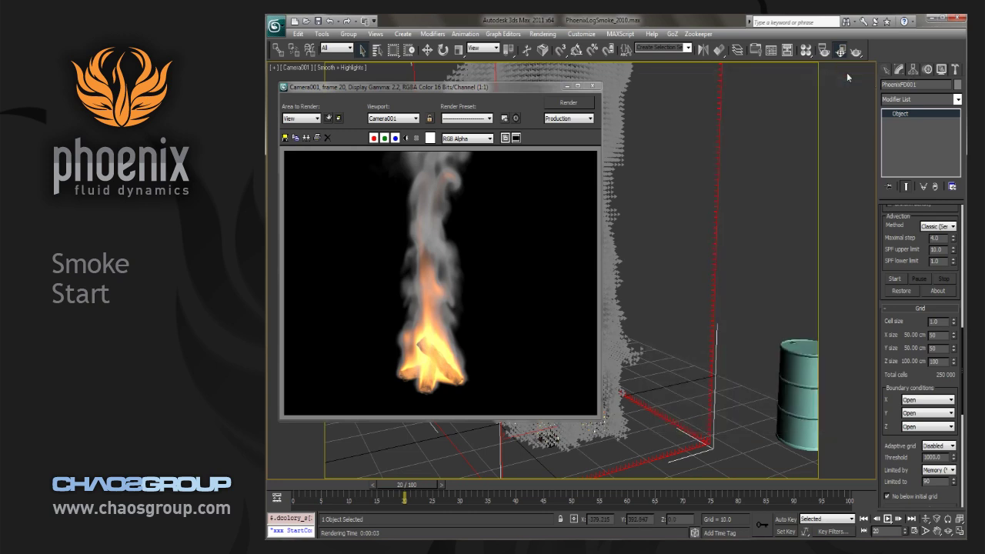
click(592, 86)
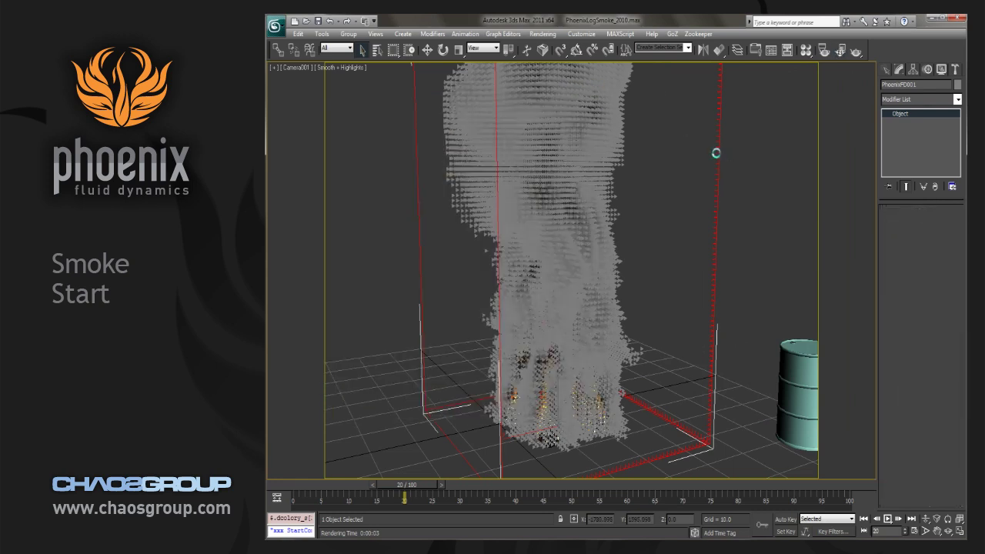